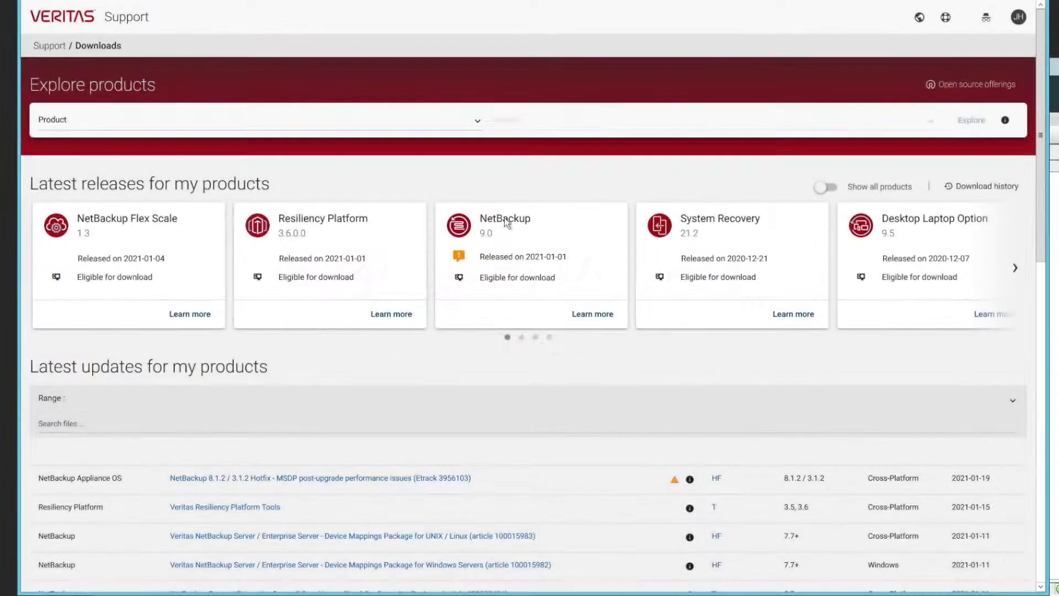
- Go to the NetBackup 9.0 downloads page and scroll to the VxUpdate packages
click(592, 314)
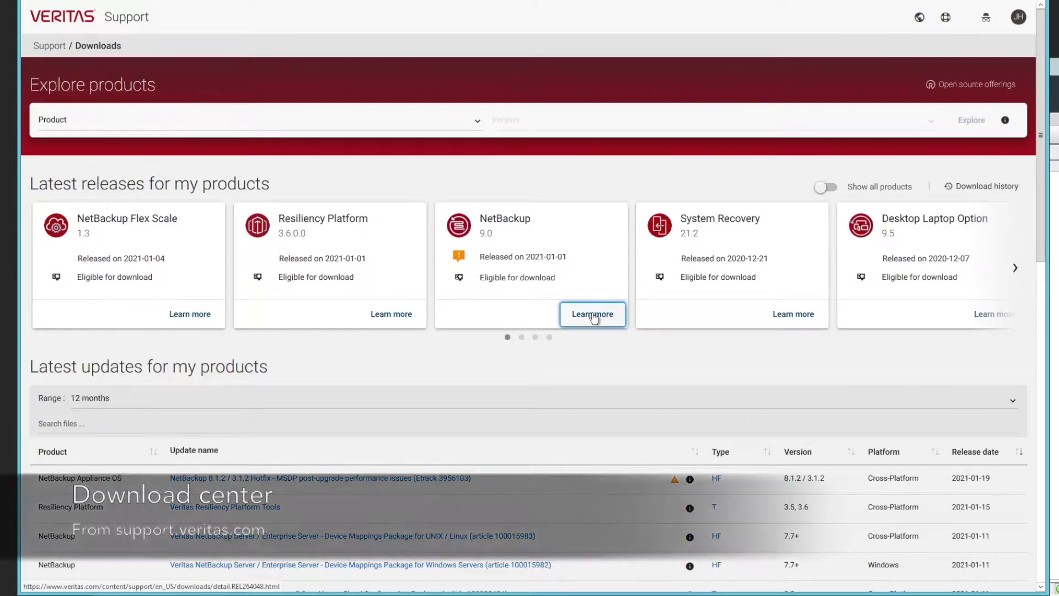
scroll(101, 394, down, 2)
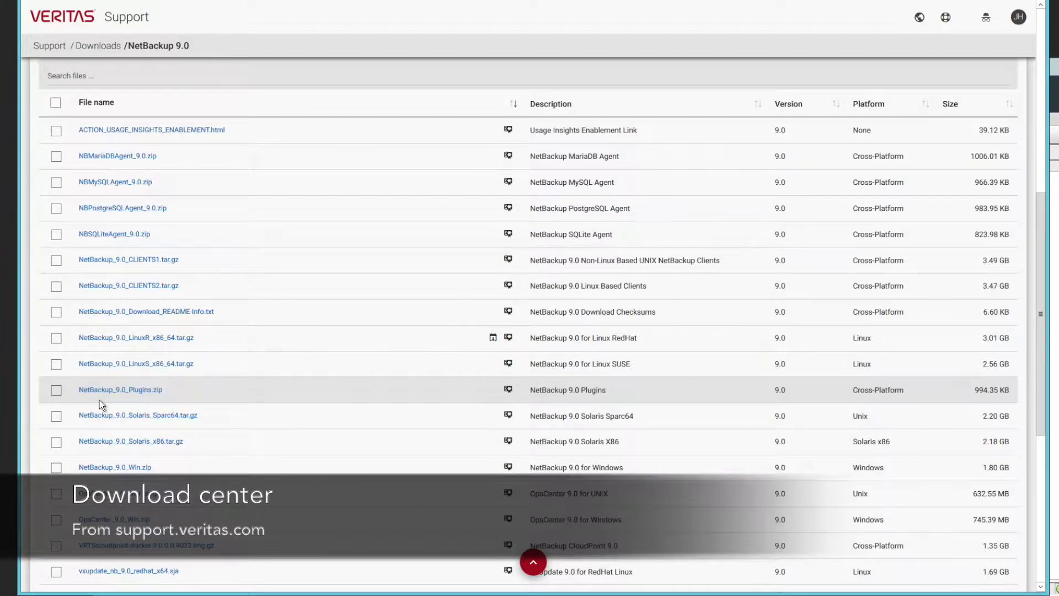
scroll(100, 402, down, 1)
scroll(99, 401, down, 3)
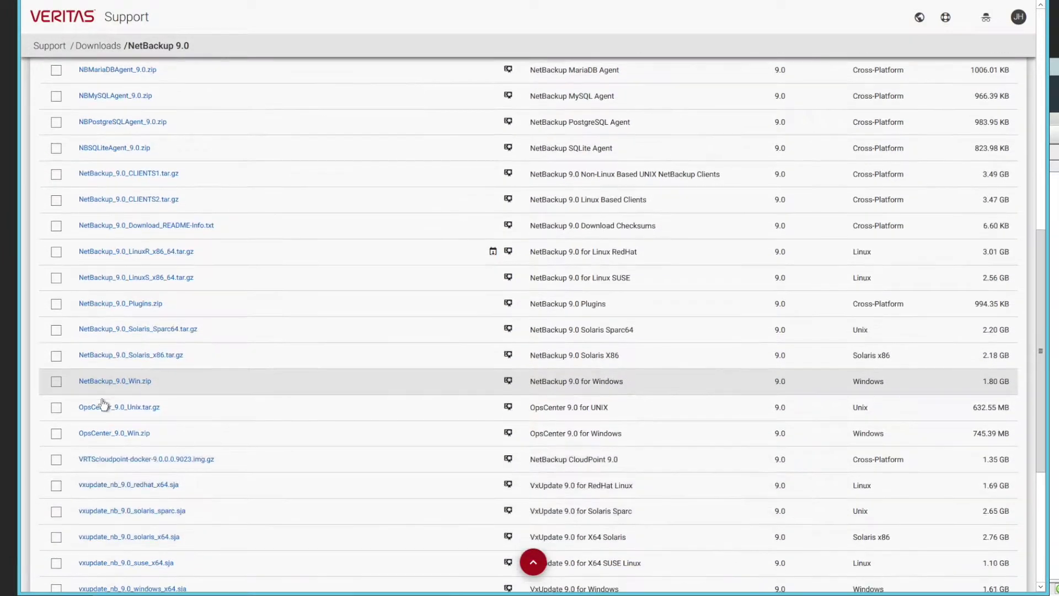
scroll(103, 404, down, 3)
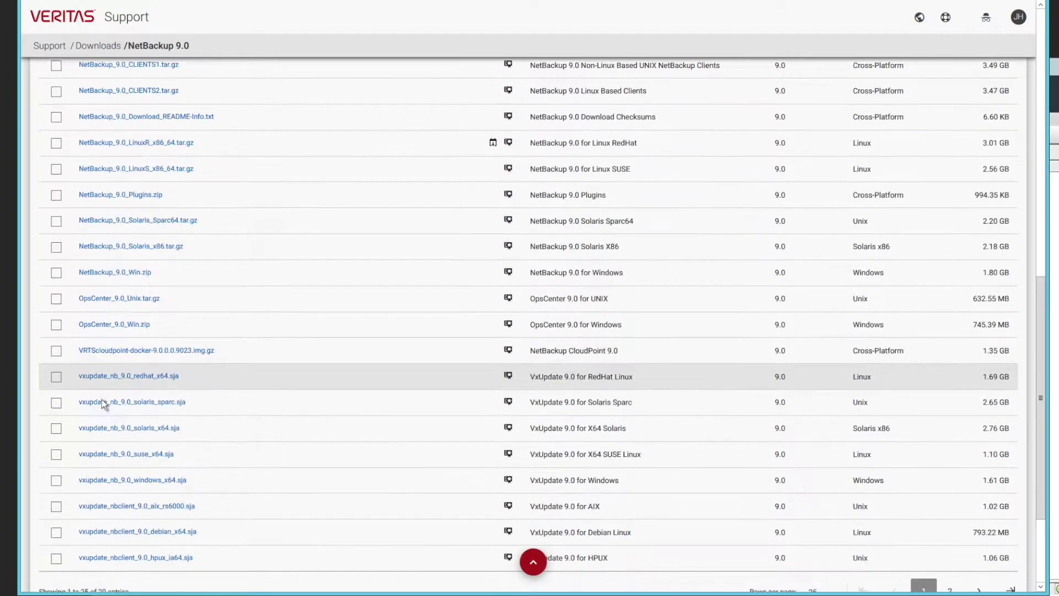
scroll(102, 405, down, 1)
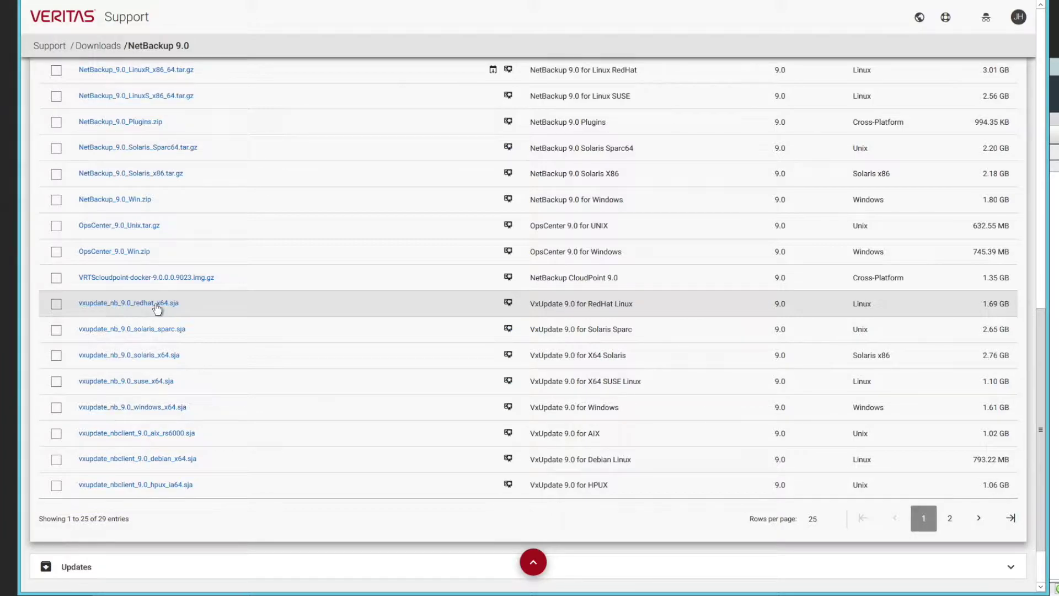
- Download vxupdate_nb_9.0_redhat_x64.sja after accepting the EULA, then list .sja files in /tmp
click(58, 306)
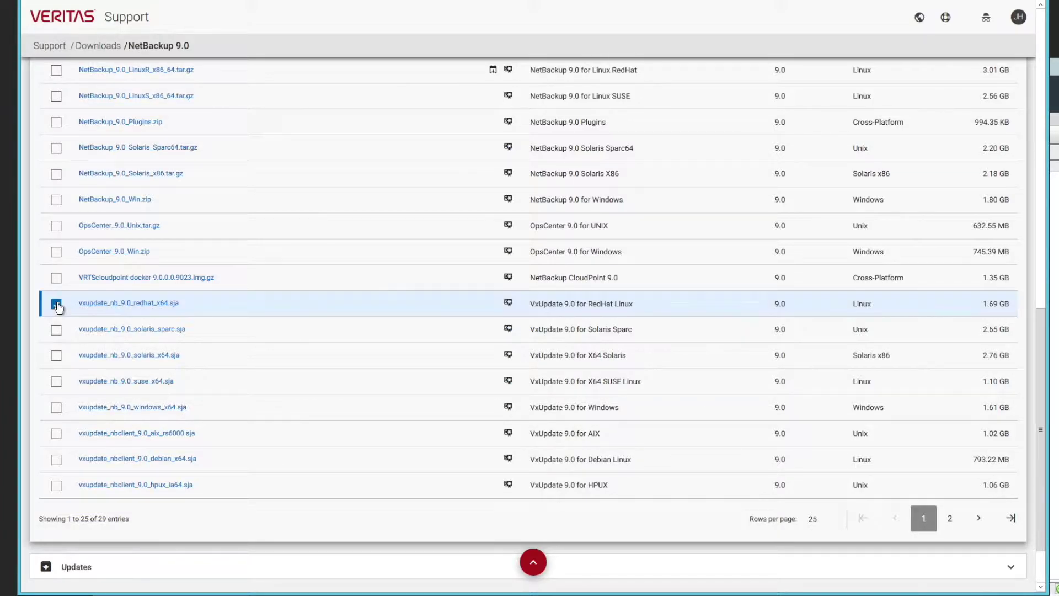
scroll(419, 349, up, 10)
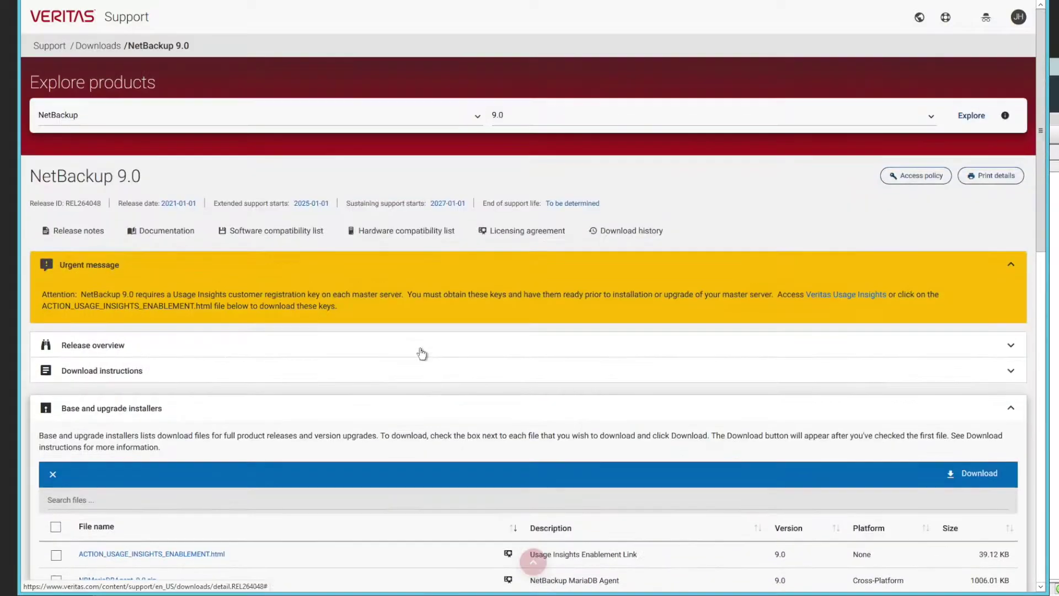
click(979, 477)
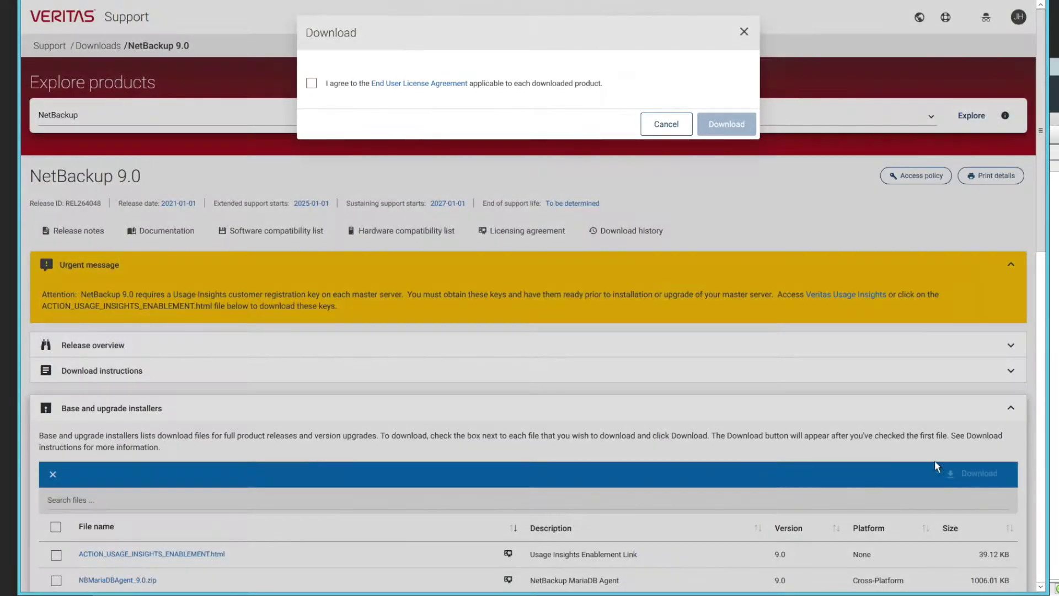
click(312, 82)
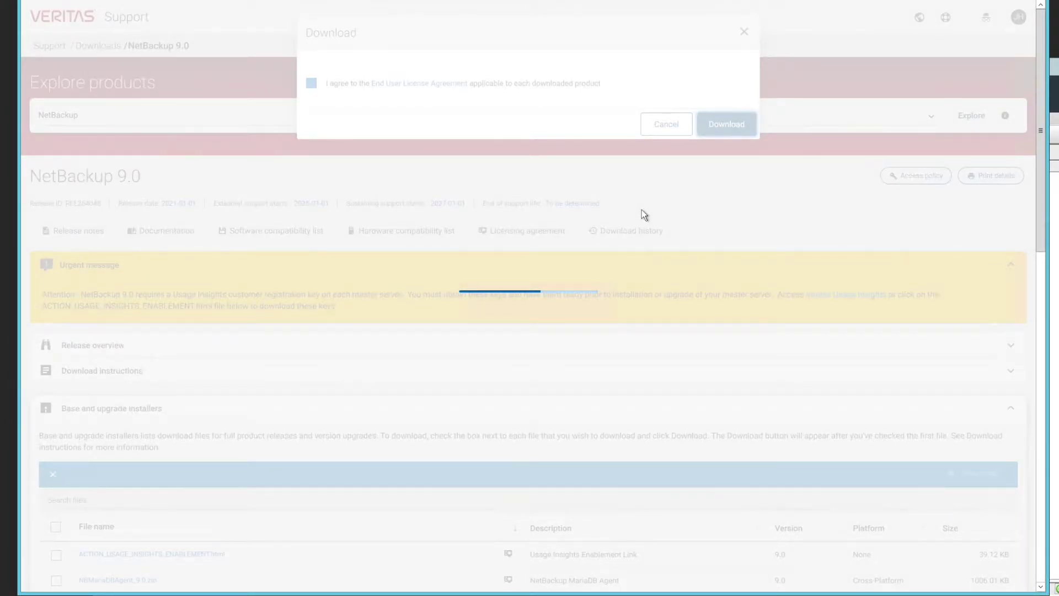
text(ls *.)
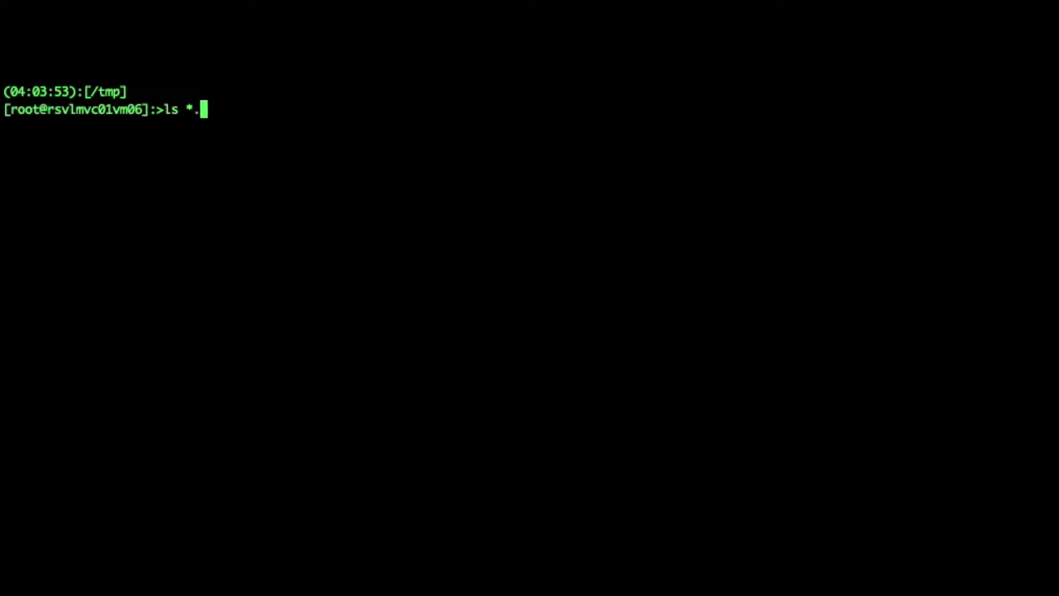
text(sja)
- Confirm vxupdate_nb_9.0_redhat_x64.sja is in /tmp and add it to the repository with nbrepo -a
key(Return)
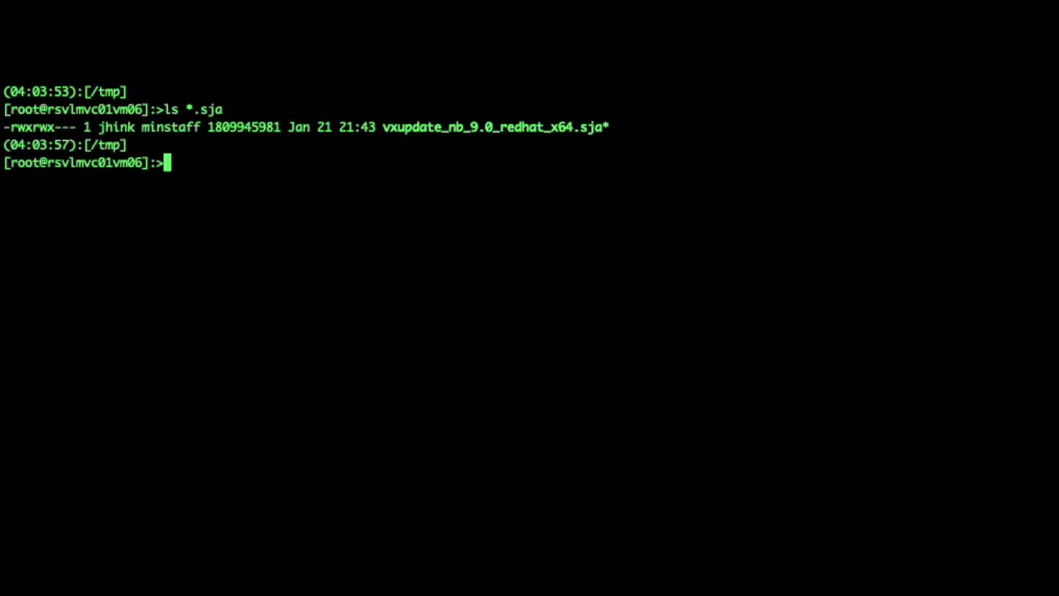
text(/usr/openv/netbackup/bin/admincmd/nbrepo -a vxupdate_nb_9.0_redhat_x64.sja)
key(Return)
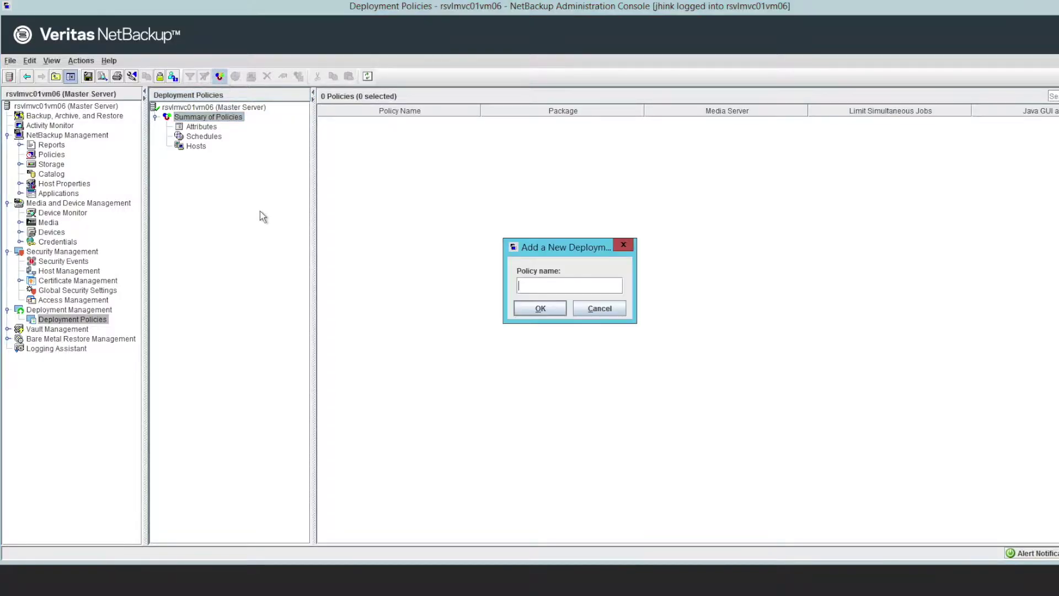
- Create policy Server-update-9 using NetBackup 9.0 Server for hosts rsvlmvc01vm07 and rsvlmvc01vm21
text(Server-update-9)
click(526, 306)
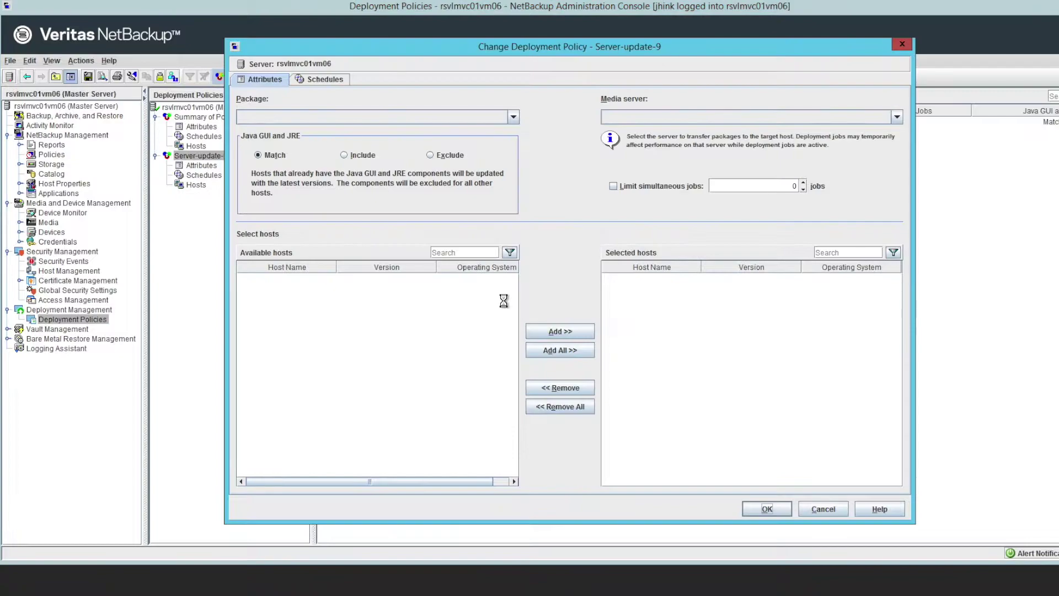
click(308, 118)
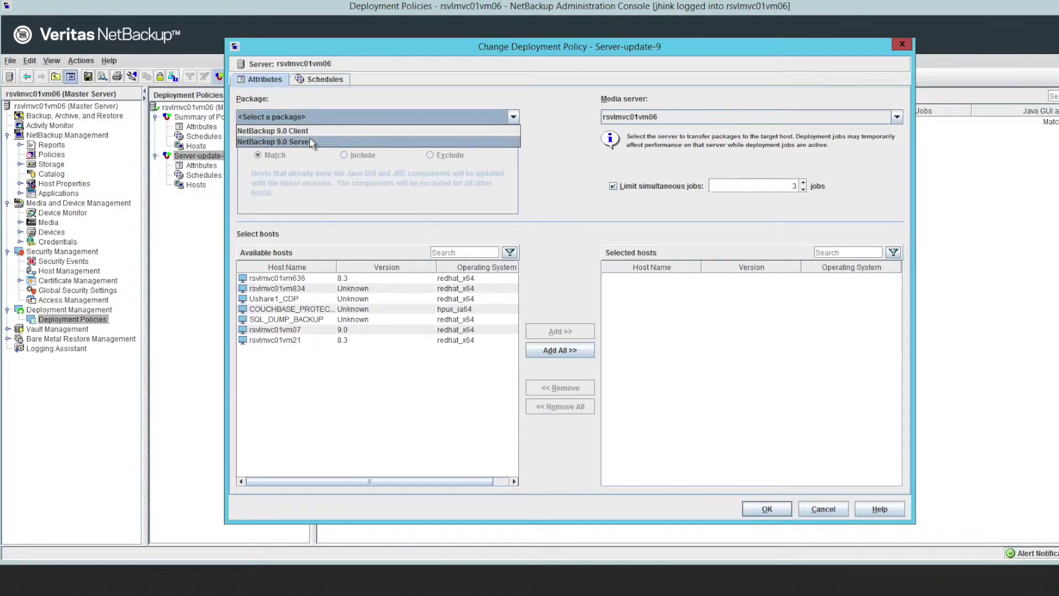
click(312, 142)
shift+click(353, 291)
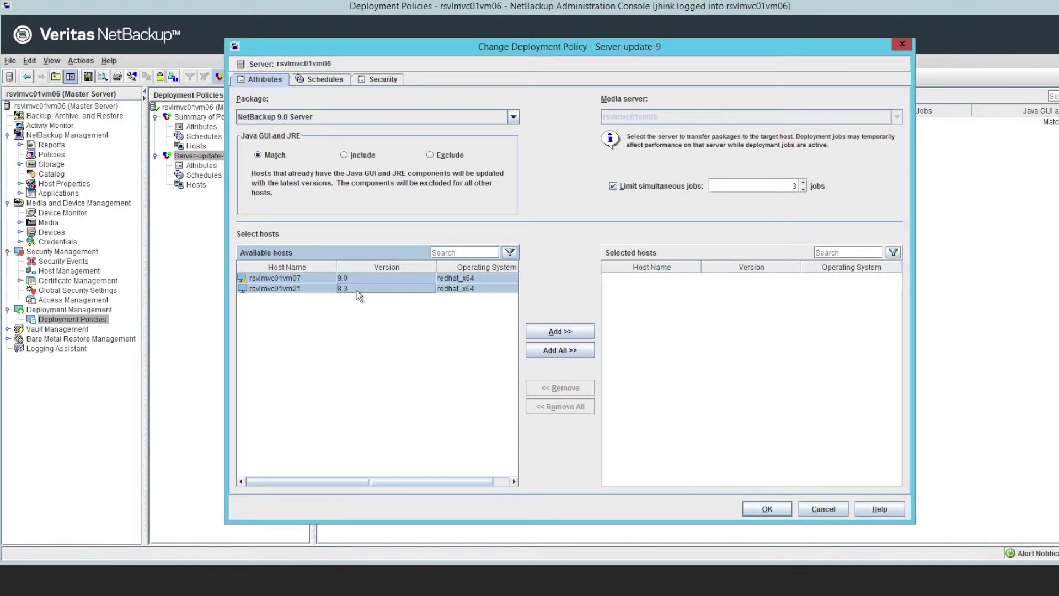
click(554, 333)
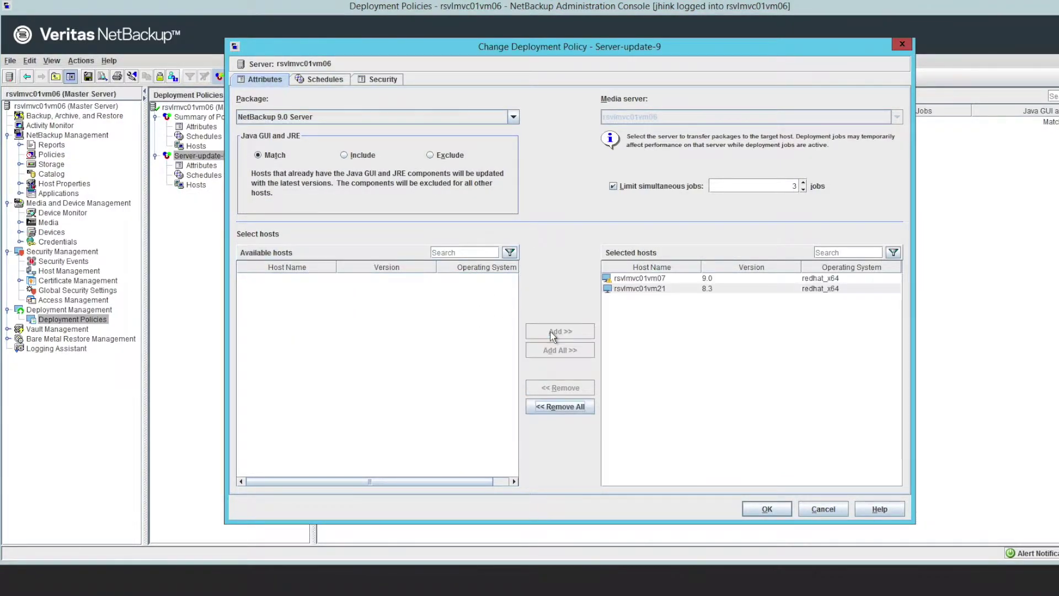
click(766, 509)
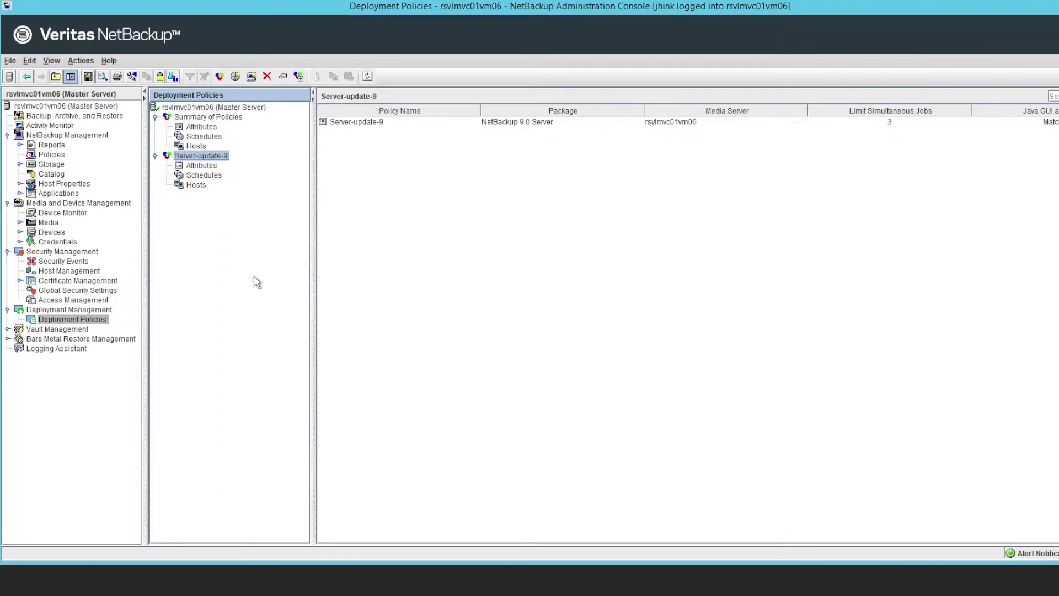
- Create policy Client-update-9 using NetBackup 9.0 Client for host rsvlmvc01vm636, then view its schedules
right_click(201, 216)
click(219, 223)
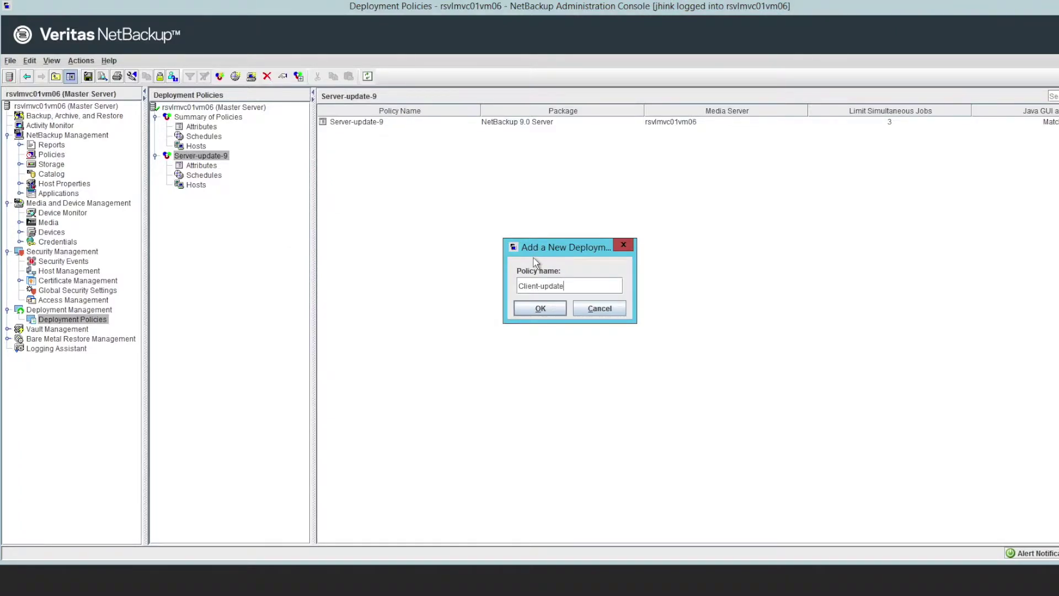
text(Client-update-9)
click(533, 308)
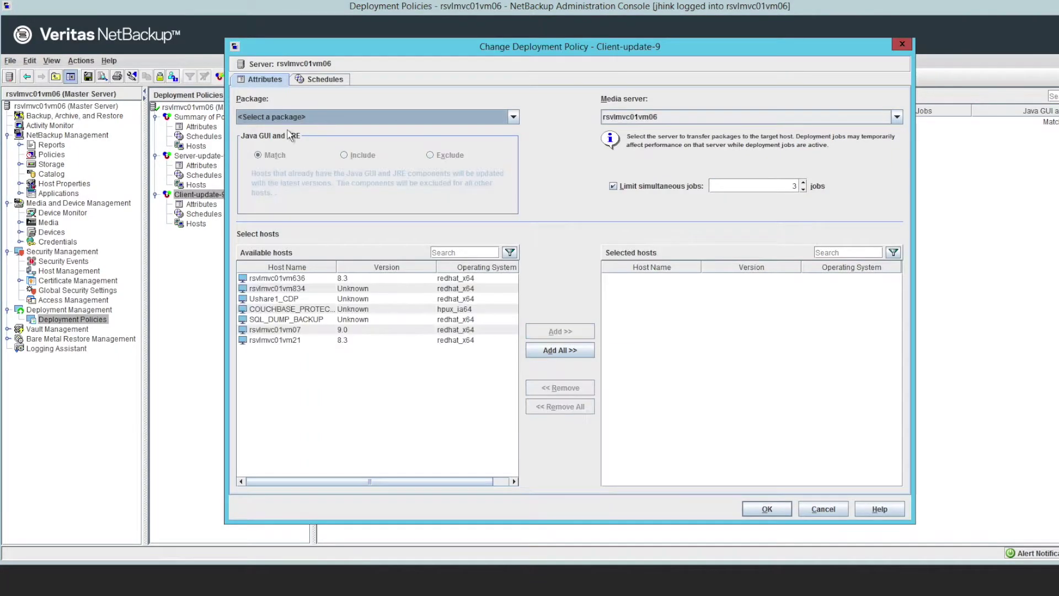
click(300, 117)
click(298, 132)
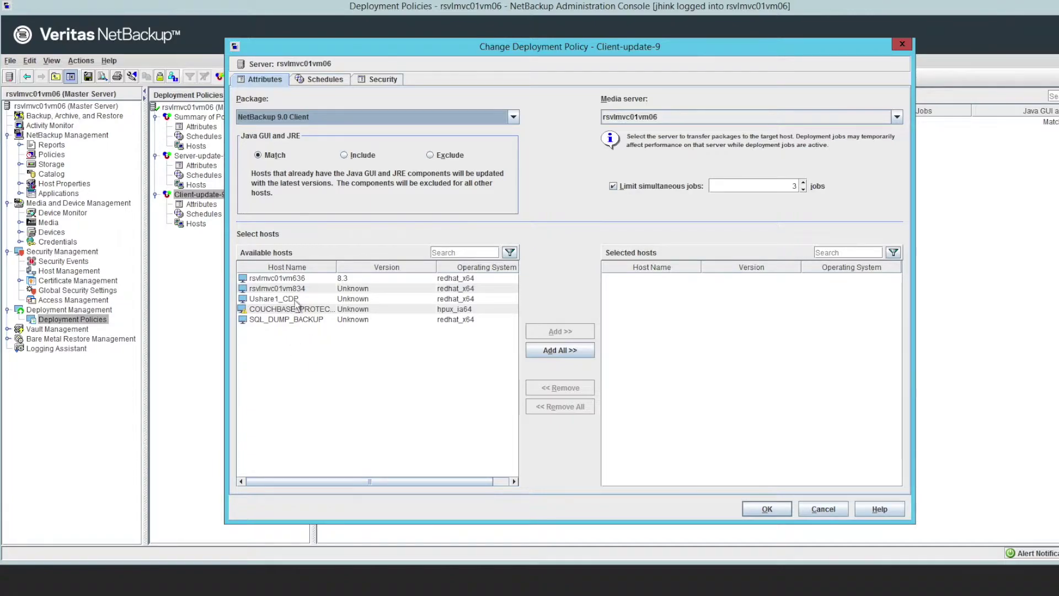
click(296, 281)
click(570, 331)
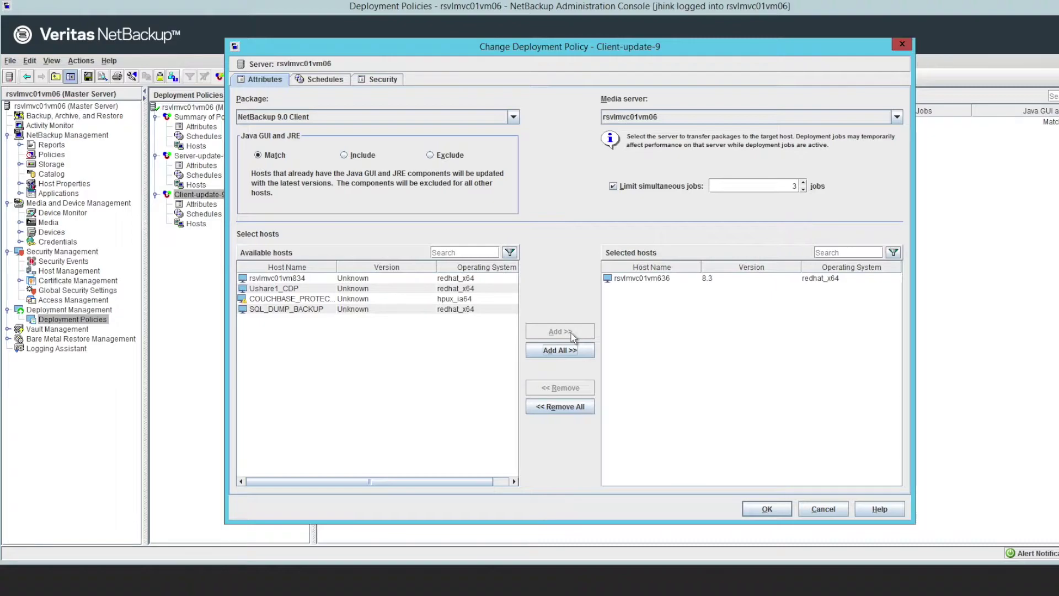
click(325, 79)
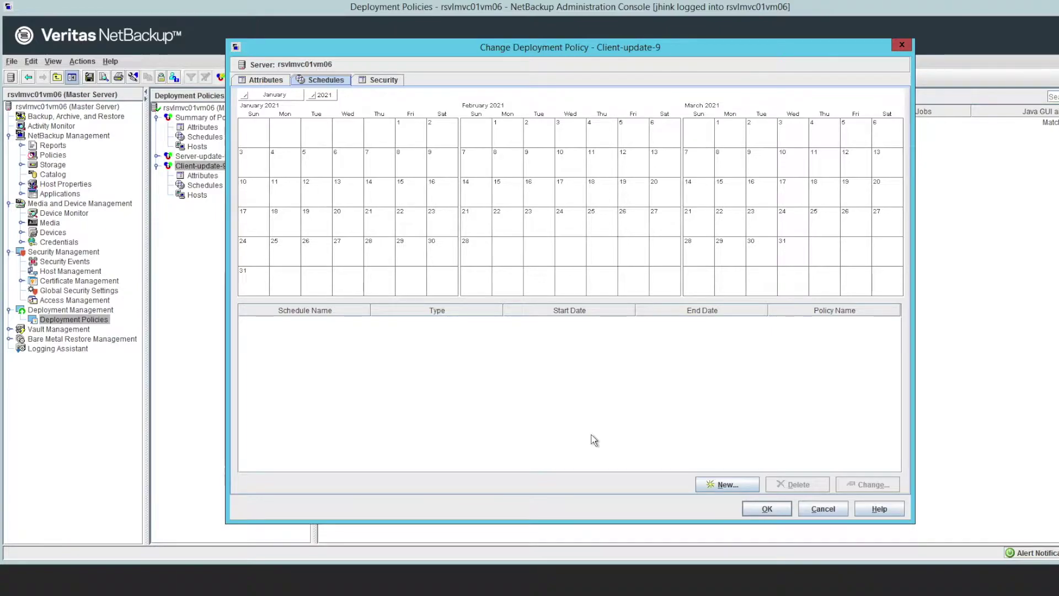
- Add a Precheck schedule running January 25 to 29
click(725, 485)
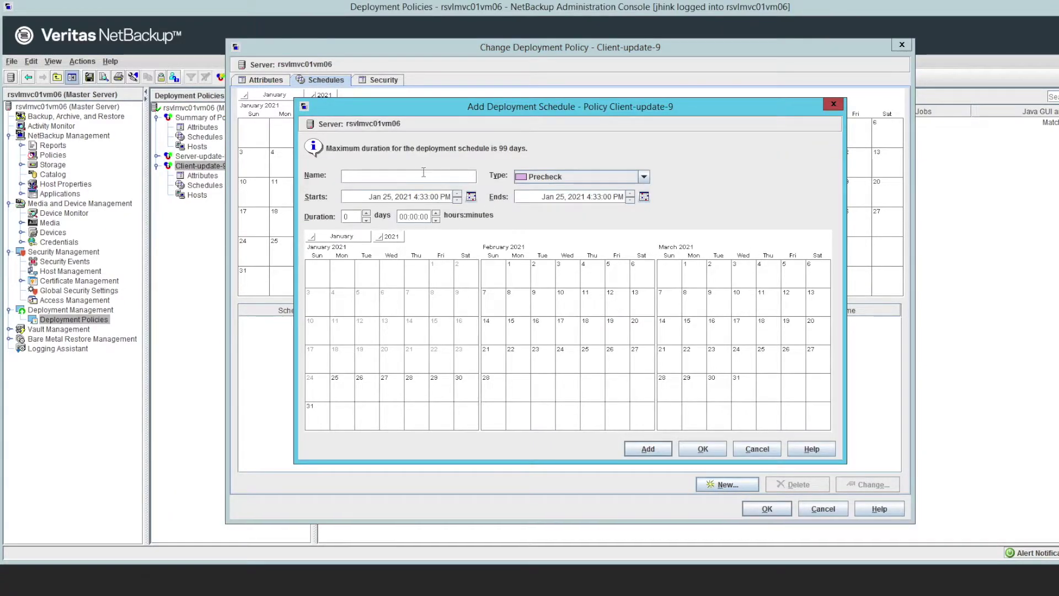
text(Precheck)
drag(340, 393, 437, 401)
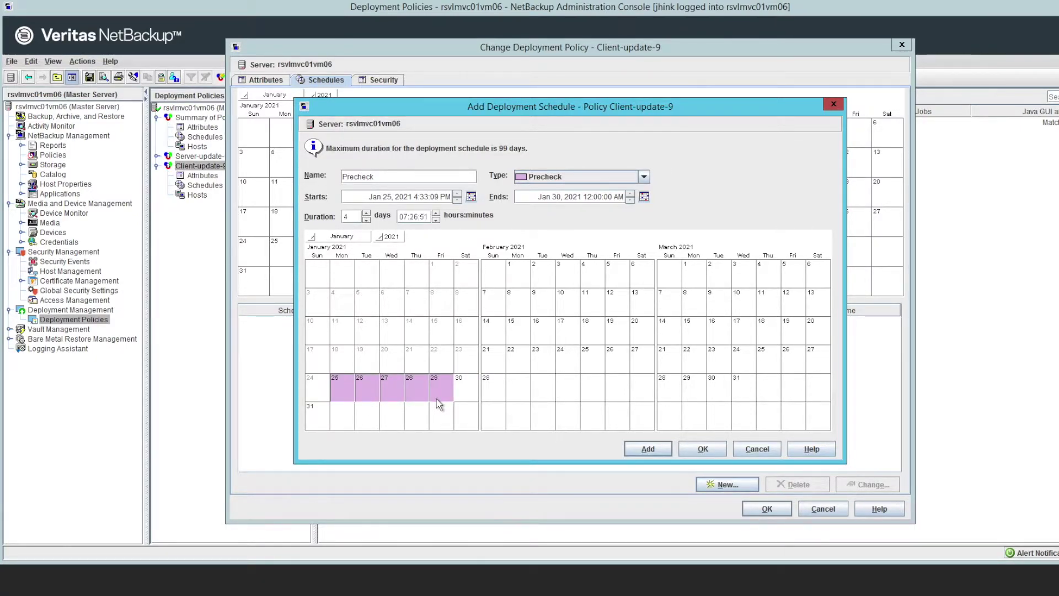
click(648, 449)
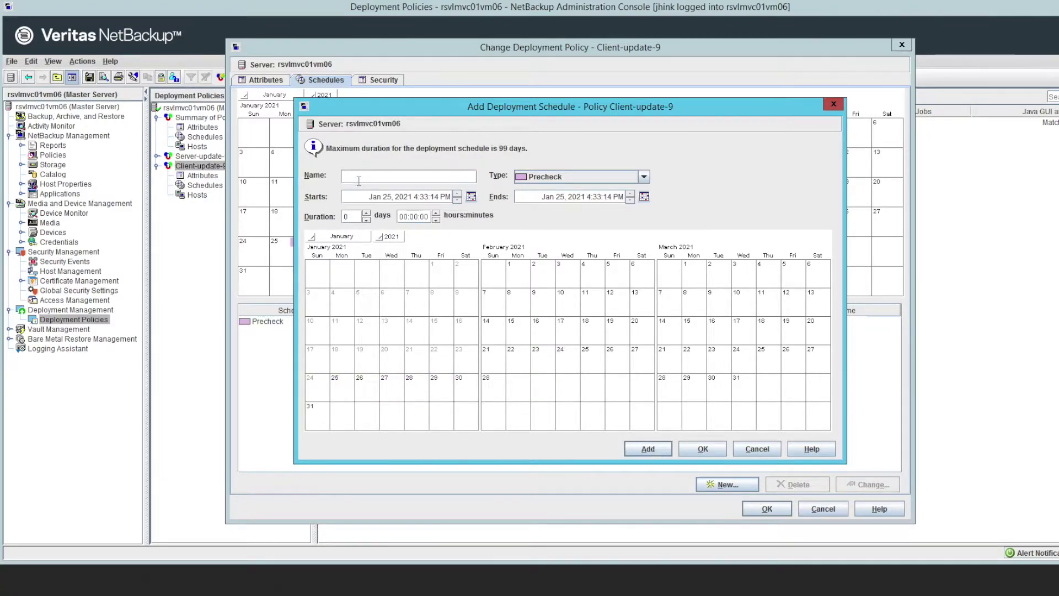
- Add a Stage schedule named Stage running January 29 to 31
click(546, 178)
click(545, 199)
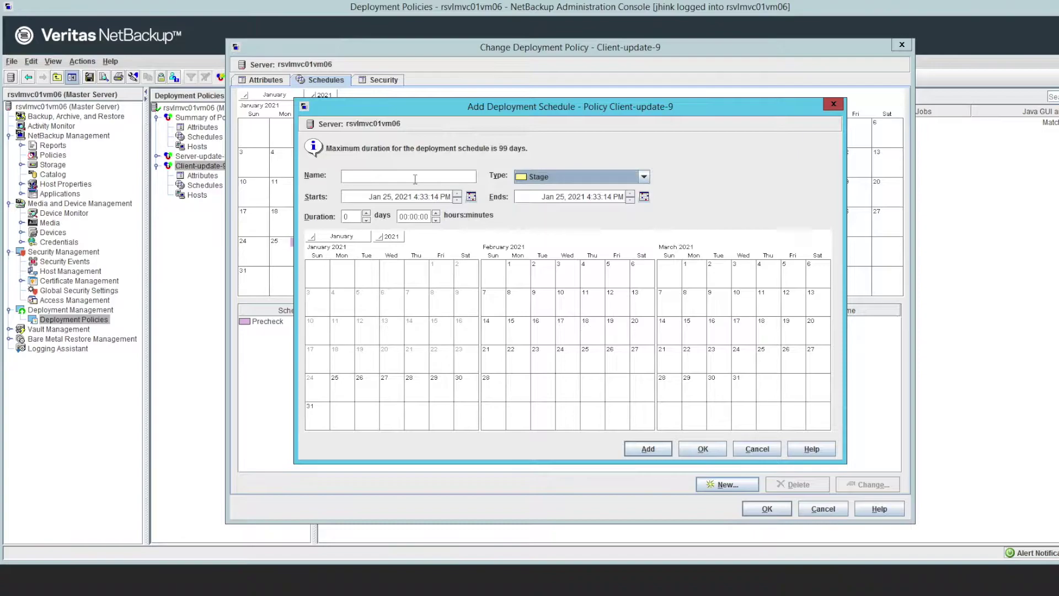
click(415, 177)
text(Stage)
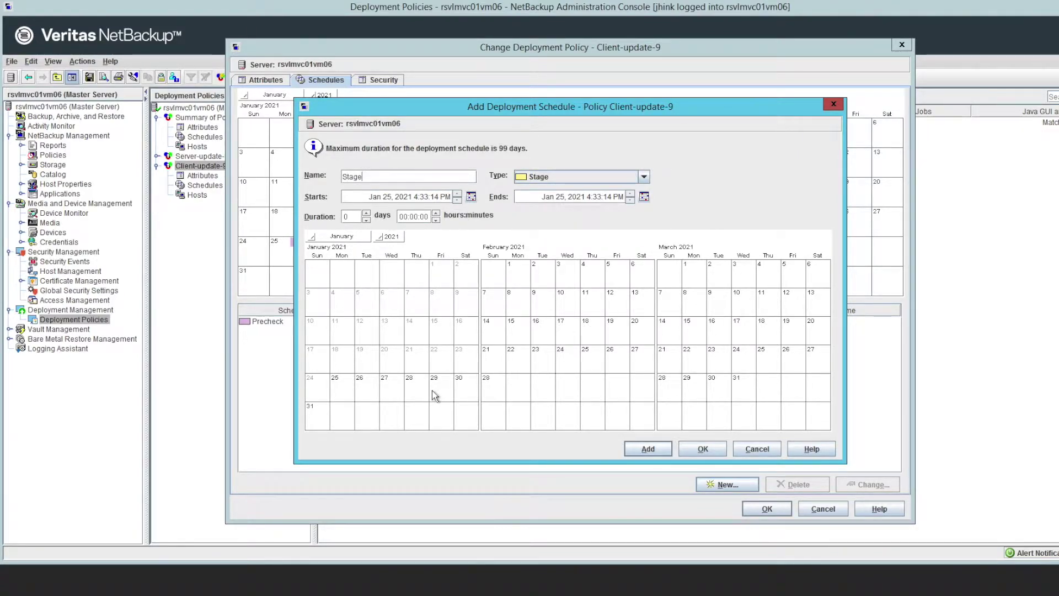
drag(434, 397, 324, 423)
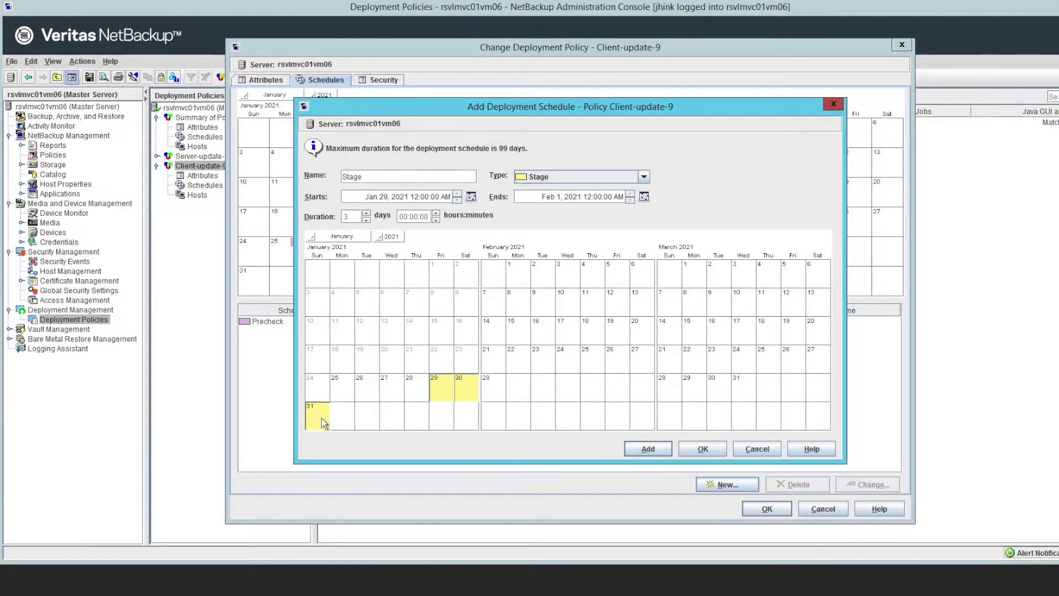
click(649, 450)
- Add an Install schedule named Install for January 30 and 31, and finish
click(554, 176)
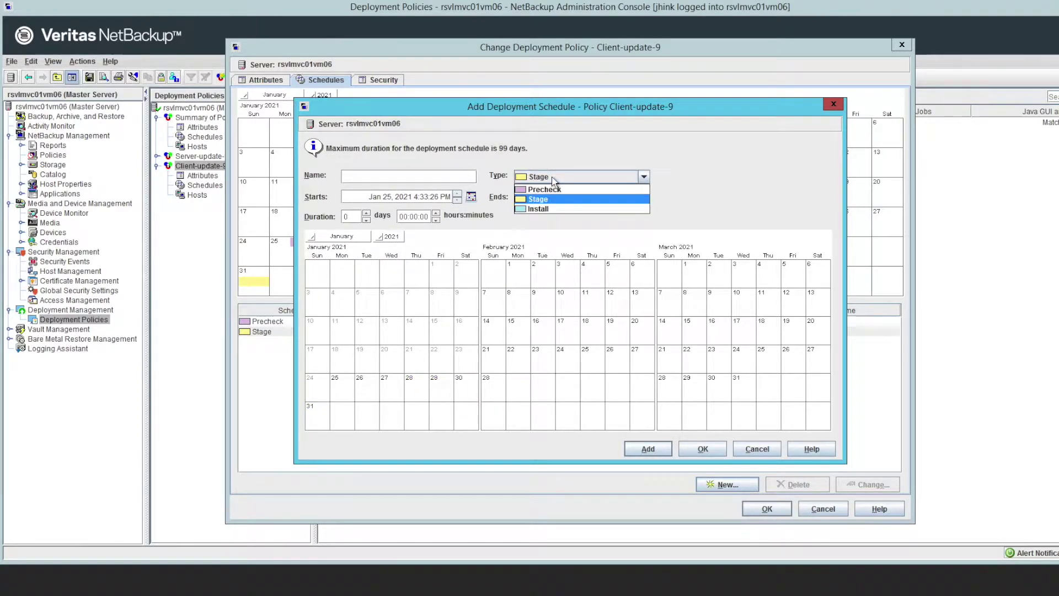
click(552, 209)
click(382, 177)
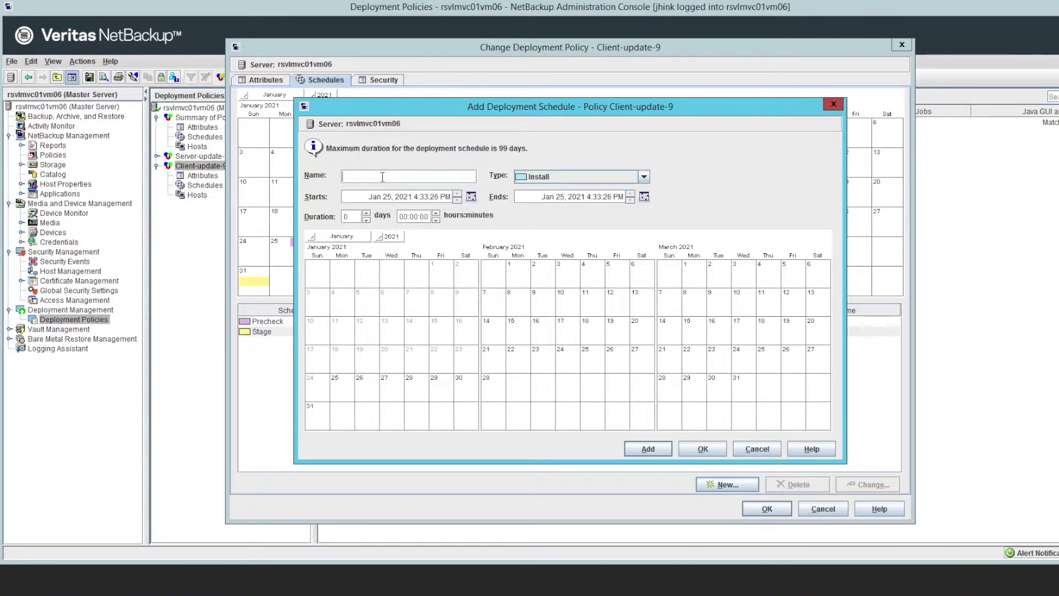
text(Install)
drag(468, 386, 314, 420)
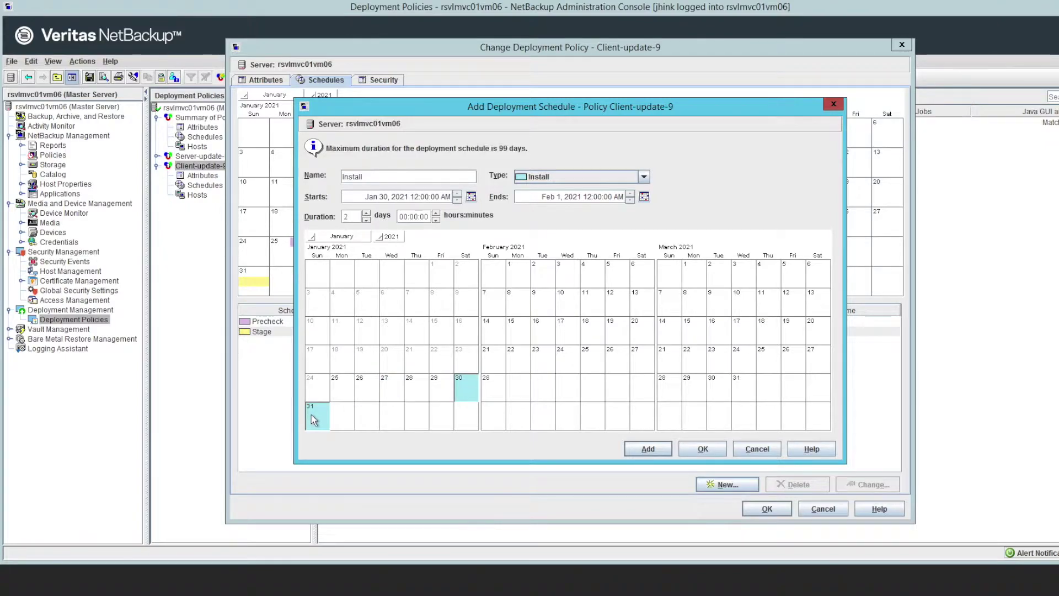
click(702, 449)
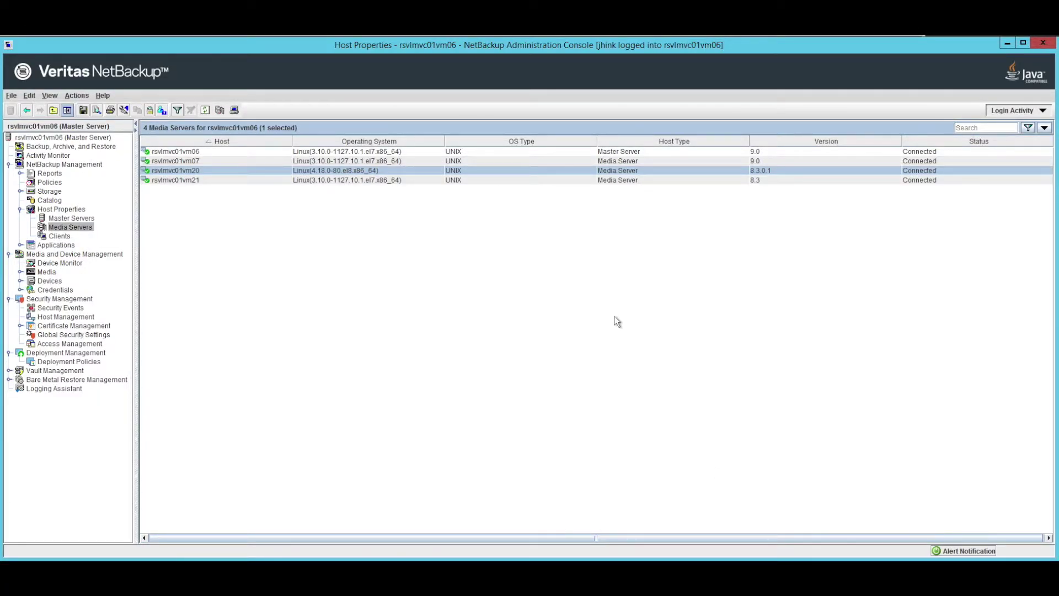
- Select media servers rsvlmvc01vm20 and rsvlmvc01vm21 and bring up their context menu
click(200, 161)
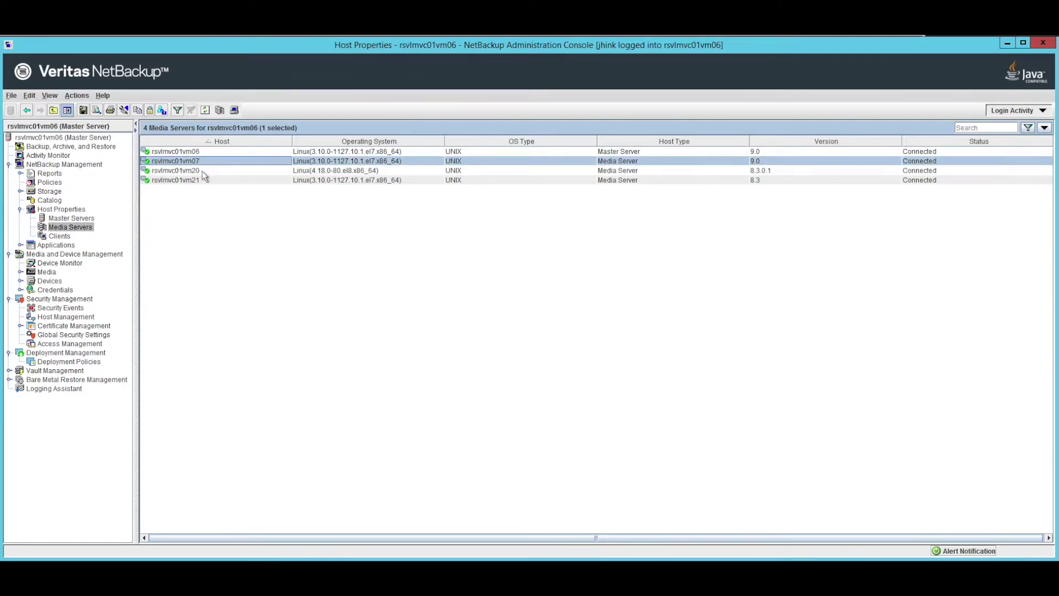
click(198, 171)
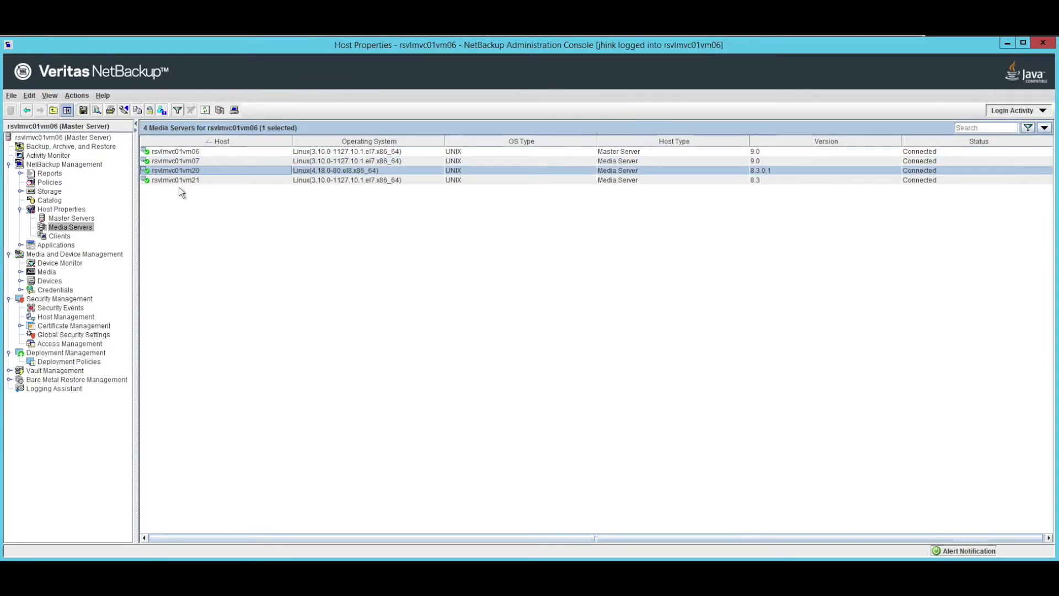
ctrl+click(185, 181)
right_click(197, 179)
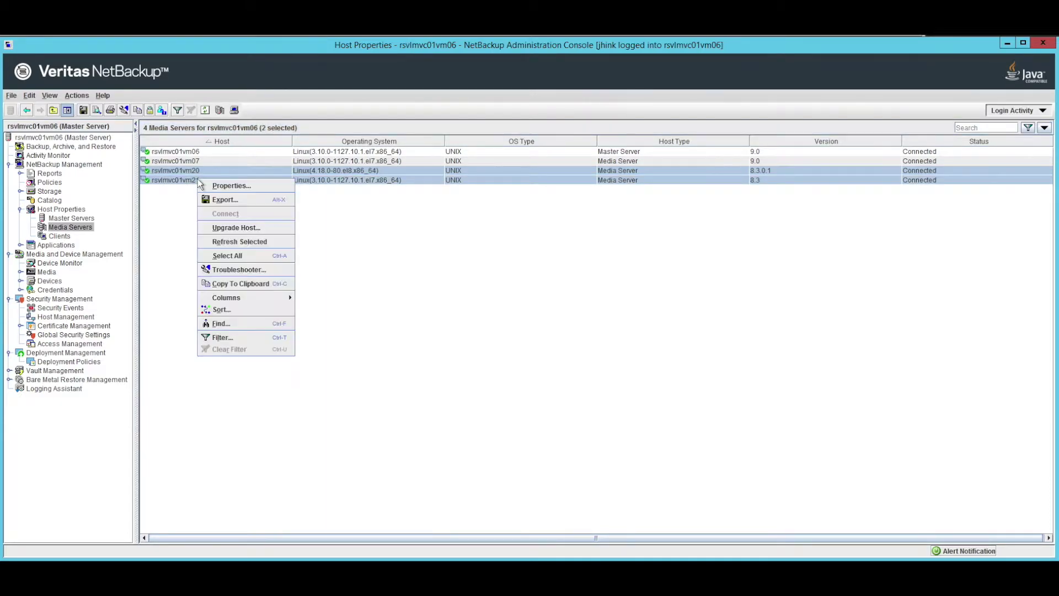
- Upgrade both media servers with the NetBackup 9.0 Server package, type Install, and acknowledge
click(240, 227)
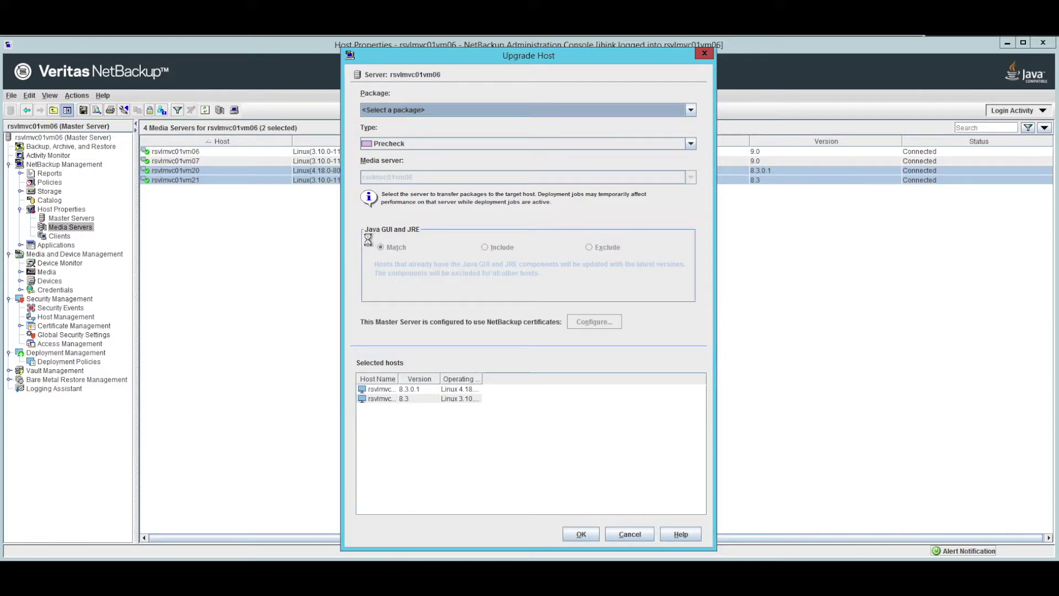
click(401, 111)
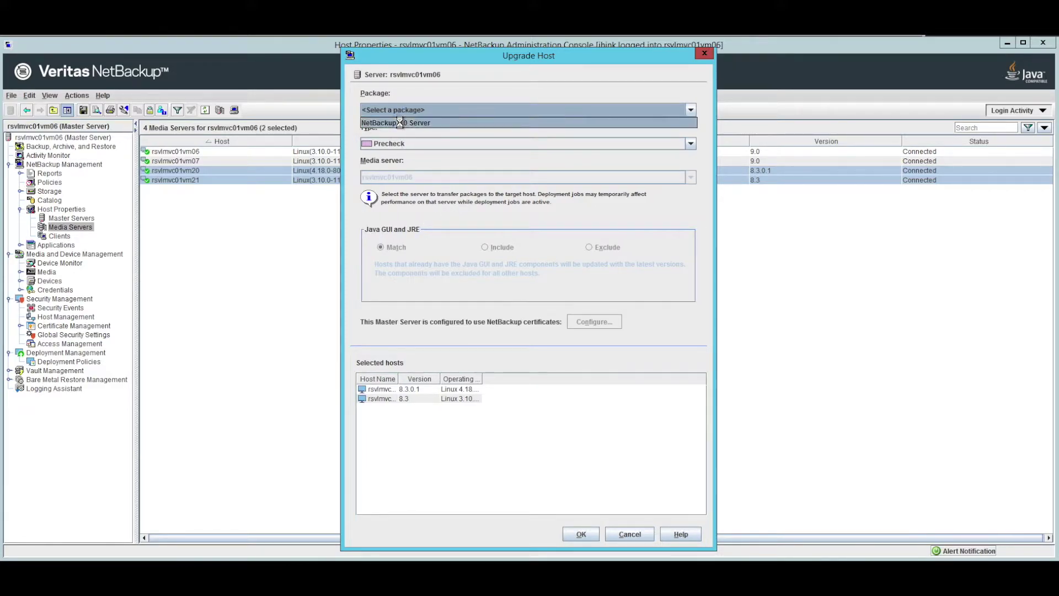
click(400, 122)
click(404, 143)
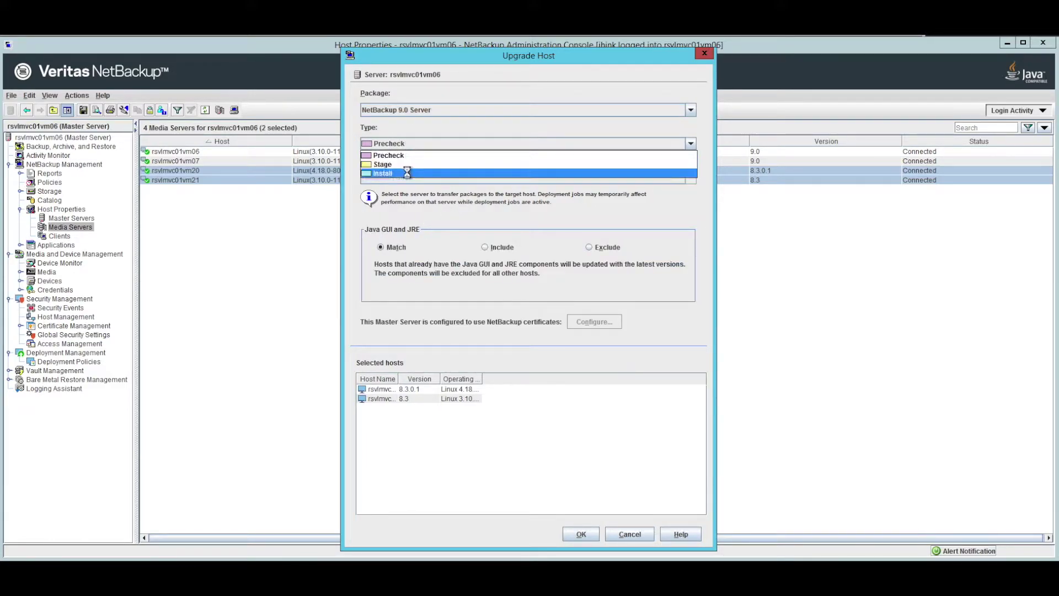
click(407, 172)
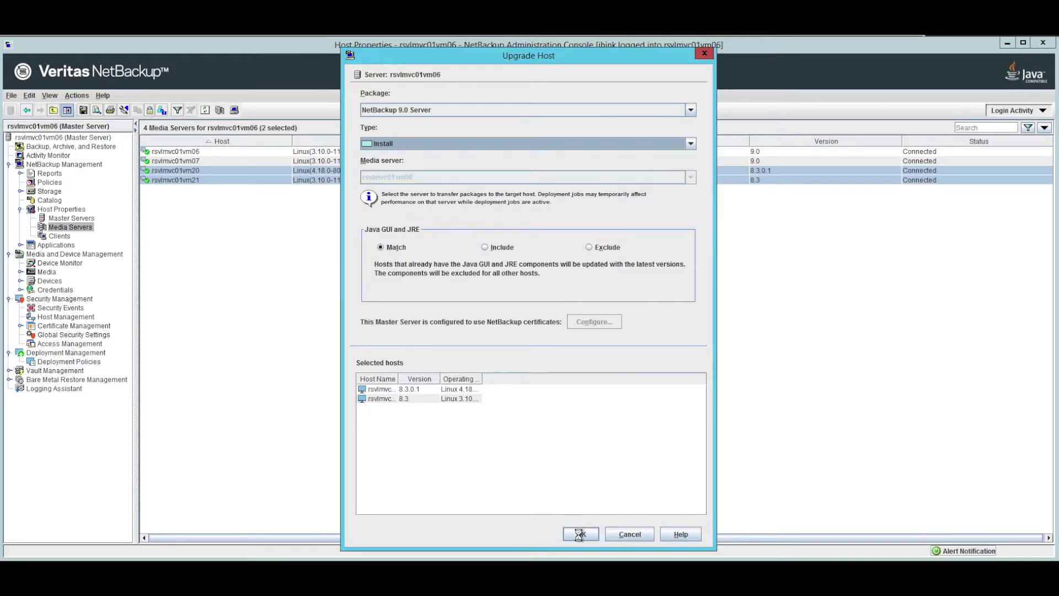
click(579, 534)
click(530, 354)
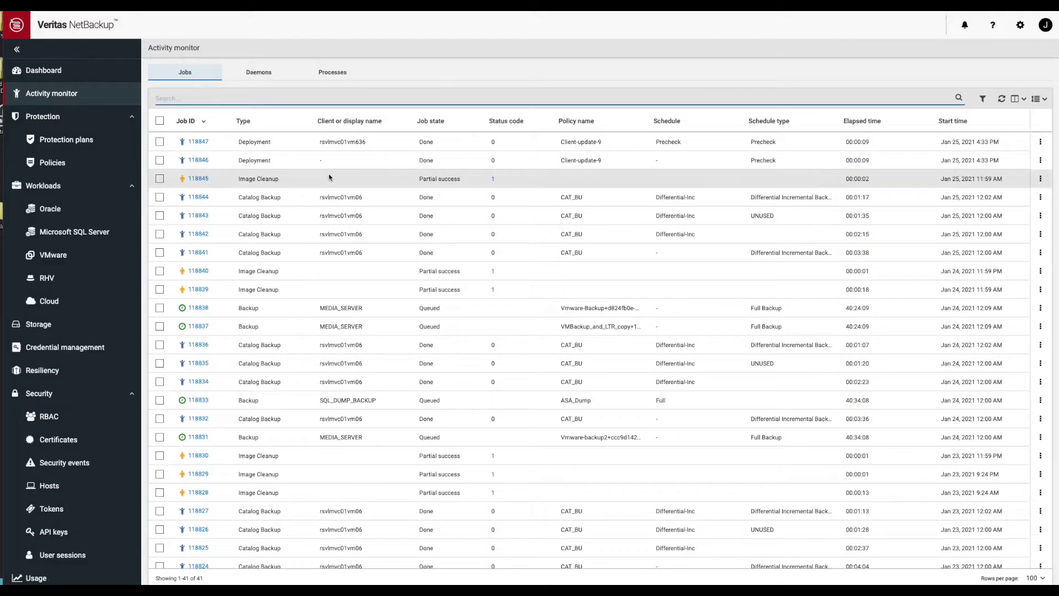
- Read precheck job 118847's detailed log to the end, then close the job view
click(195, 144)
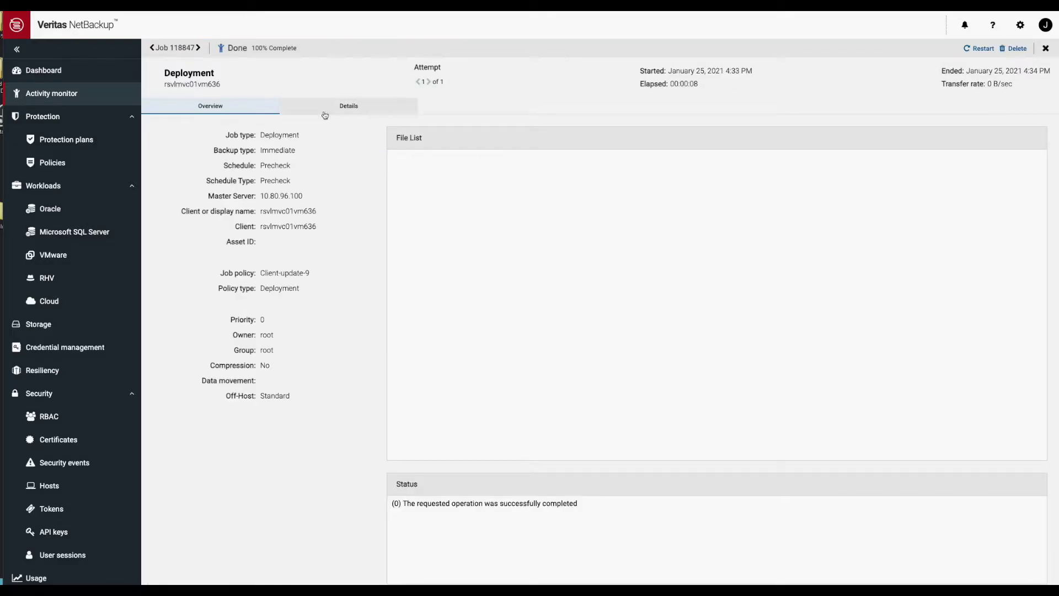
click(331, 112)
scroll(475, 228, down, 5)
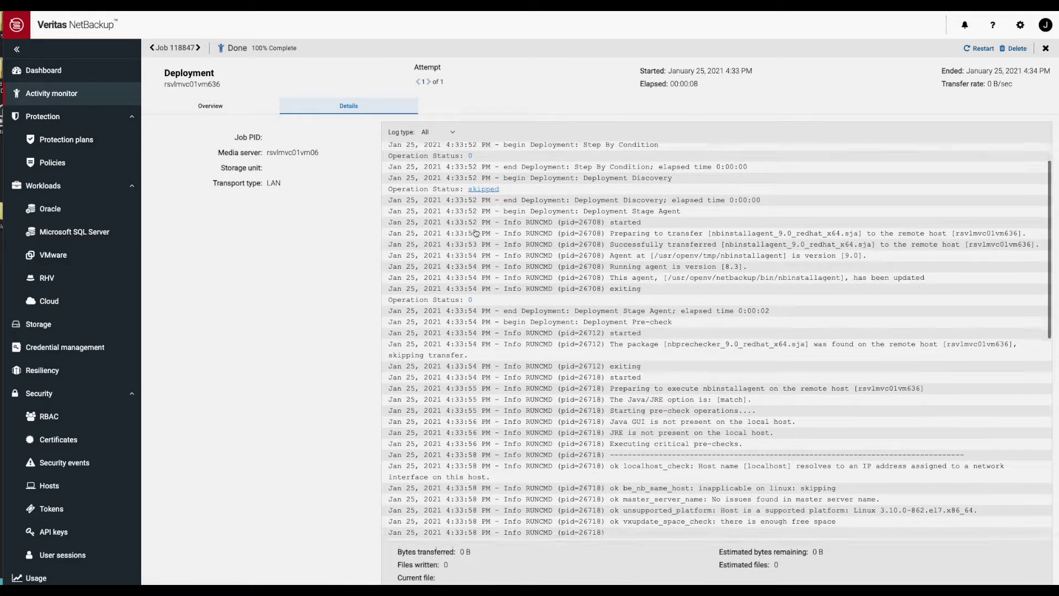
scroll(475, 228, down, 4)
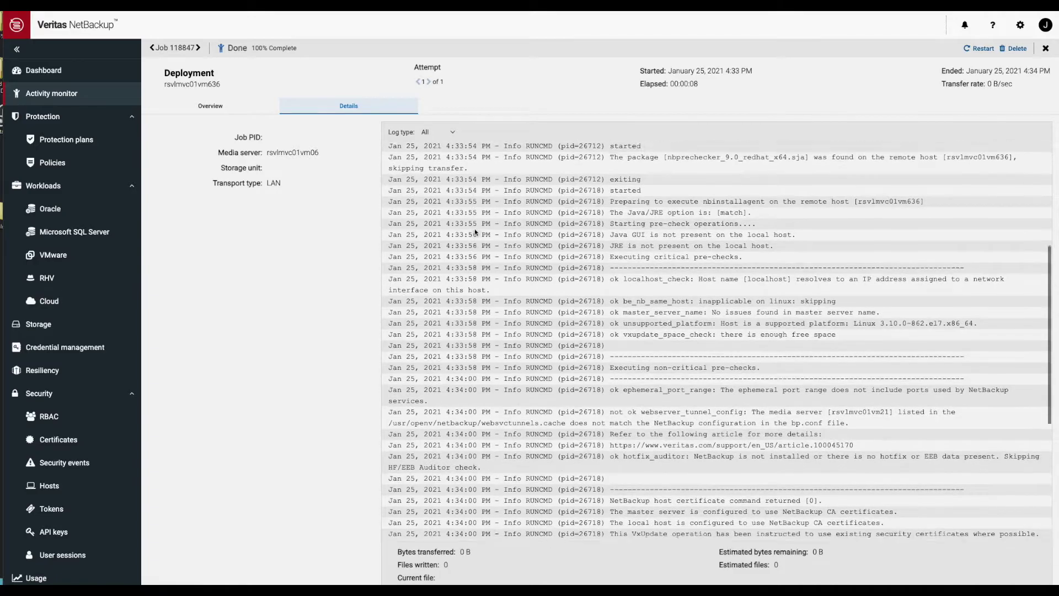
scroll(474, 229, down, 4)
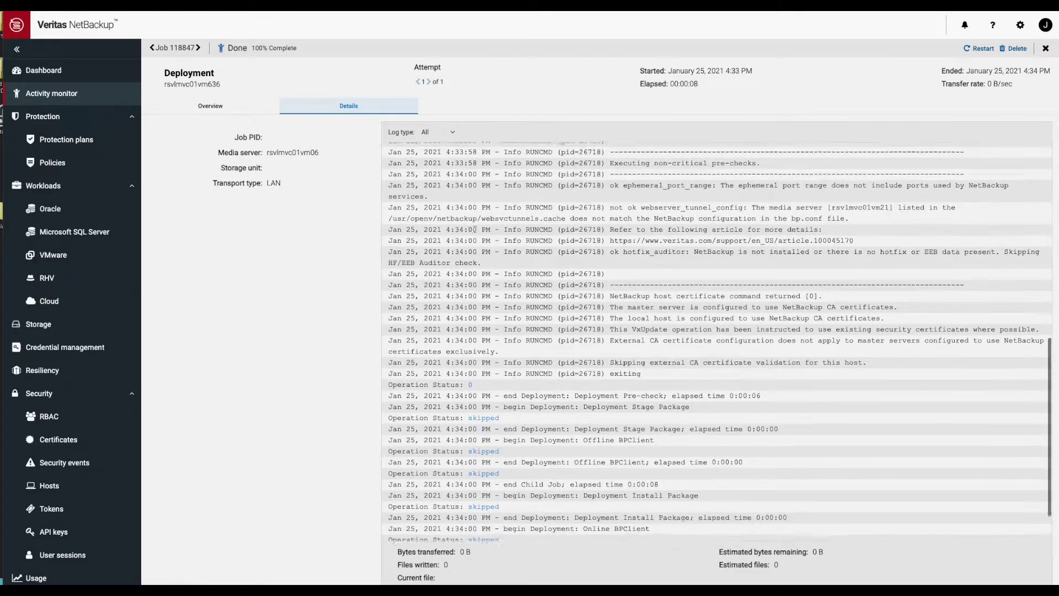
scroll(475, 232, down, 1)
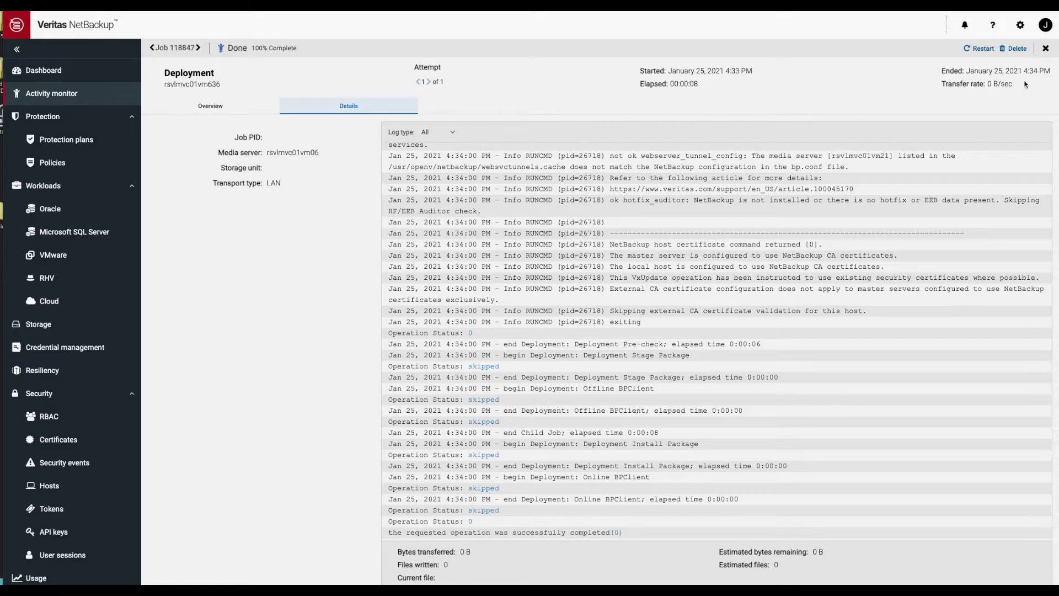
click(1046, 48)
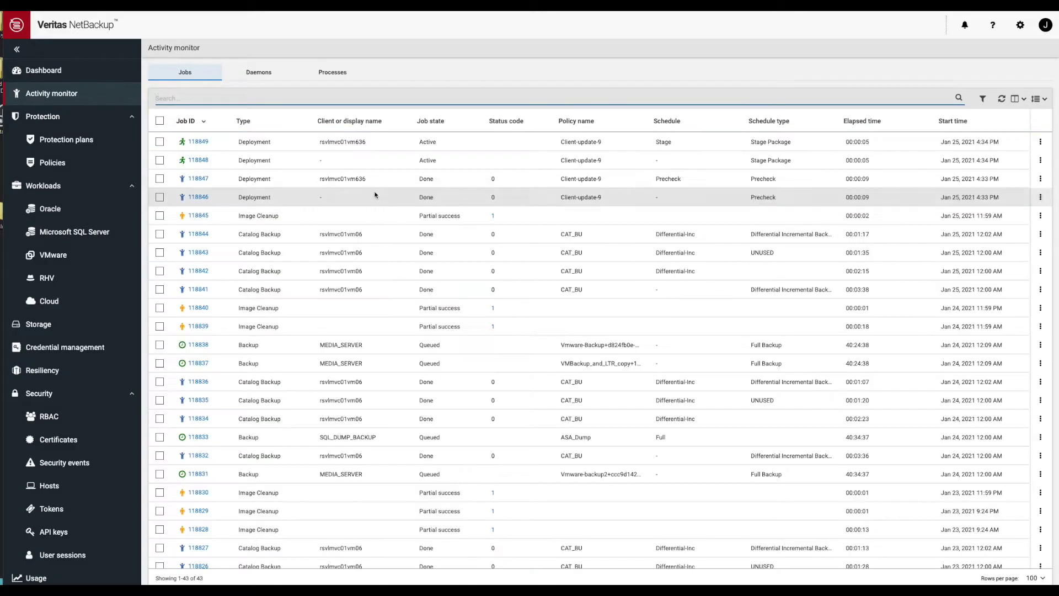
- Read stage job 118849's detailed log to the bottom, then close the job view
click(199, 142)
click(346, 106)
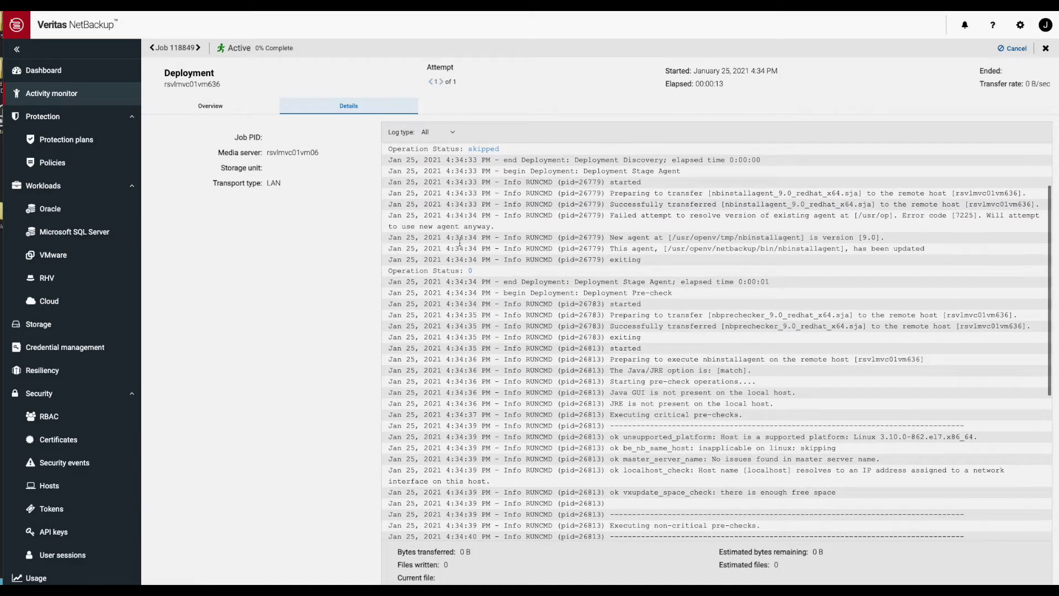
scroll(460, 241, down, 7)
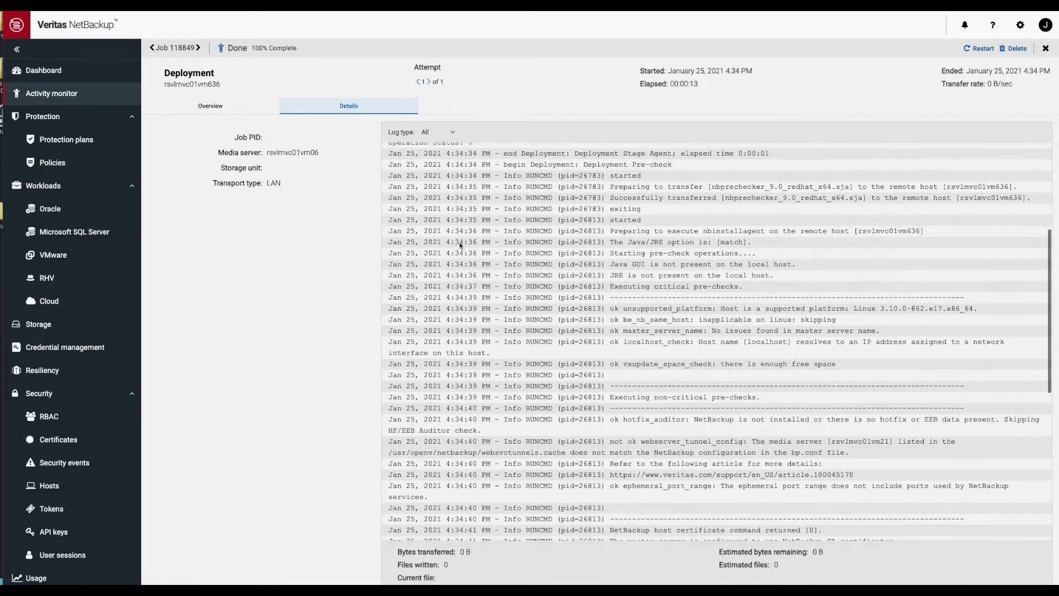
scroll(460, 241, down, 2)
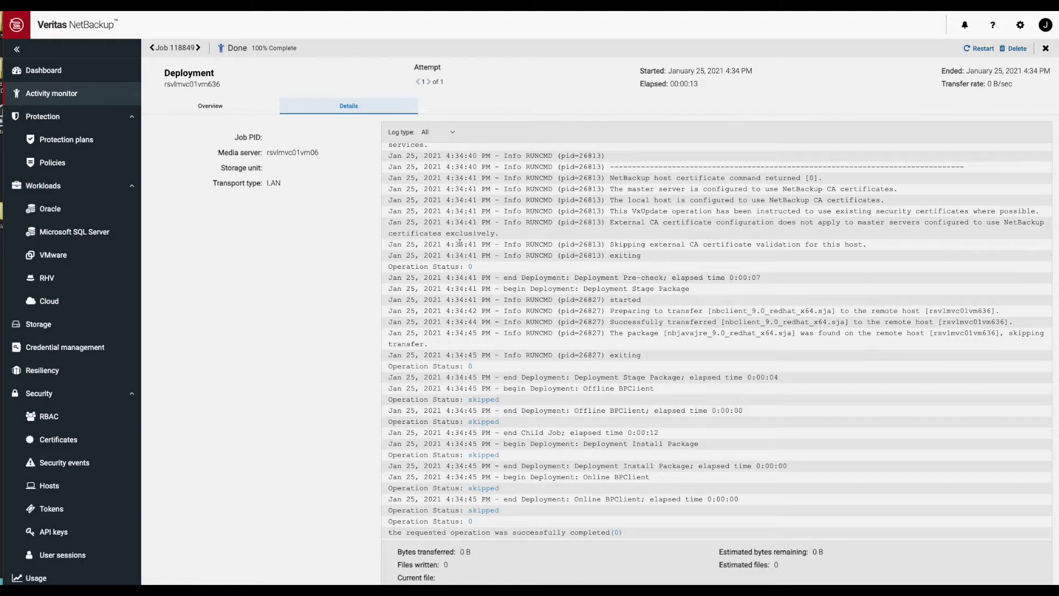
click(1045, 48)
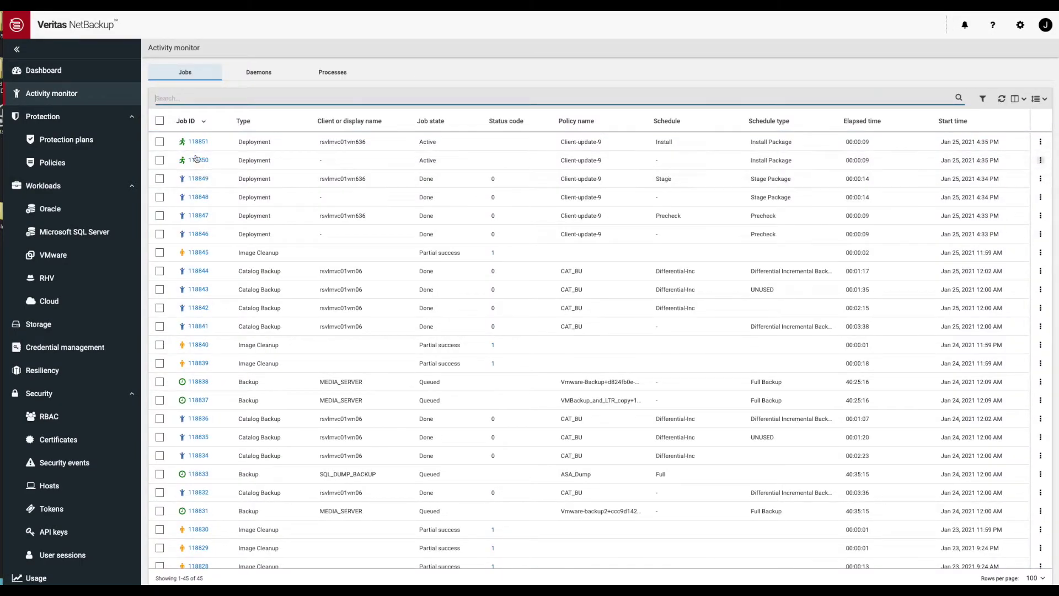
- Watch install job 118851's detailed log until Done 100% Complete, then go to Host Management
click(198, 142)
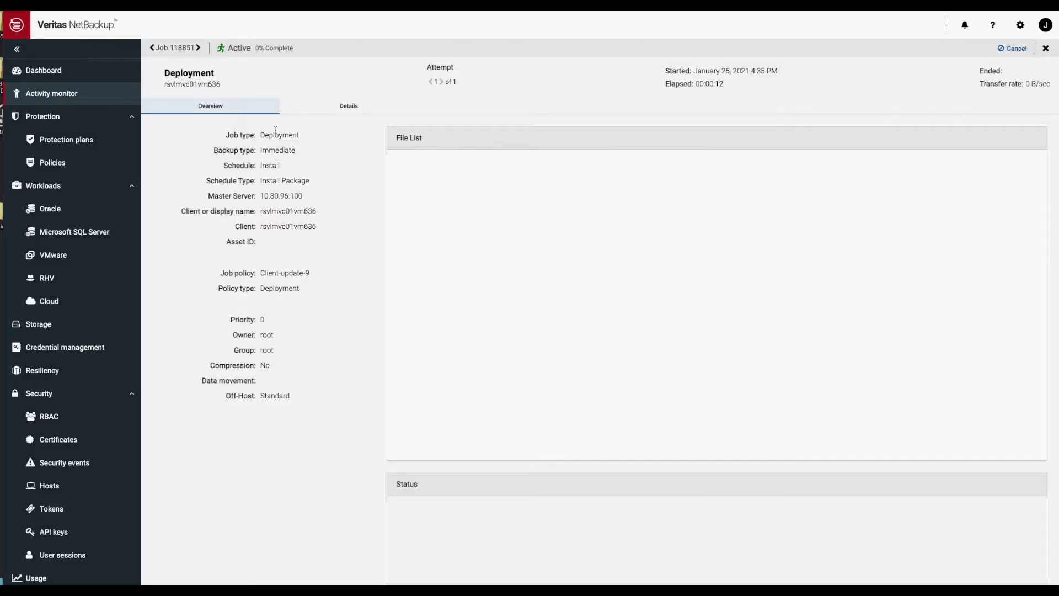
click(331, 107)
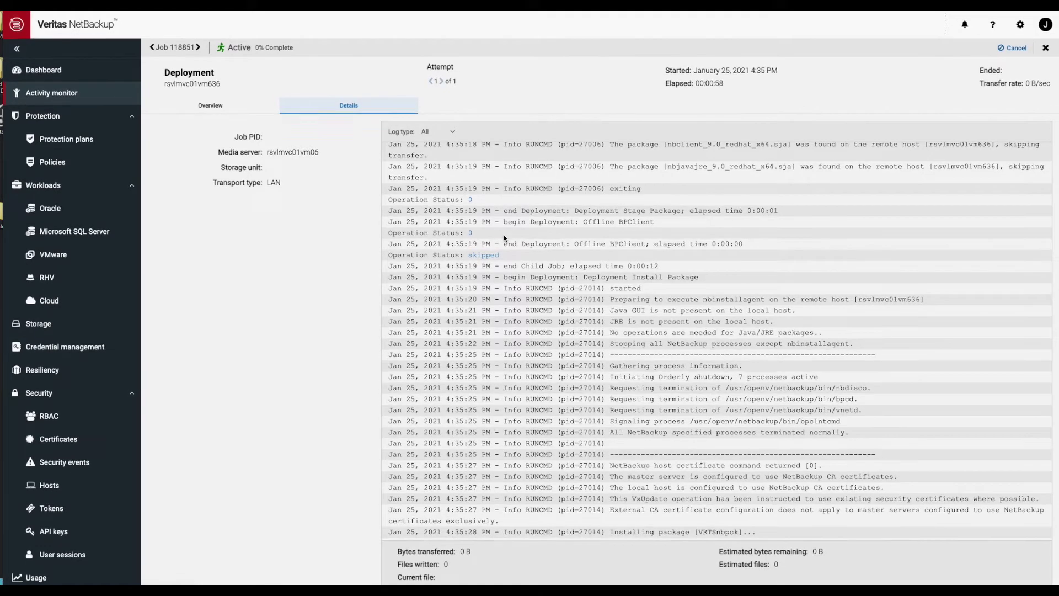
scroll(504, 237, down, 10)
scroll(504, 236, down, 15)
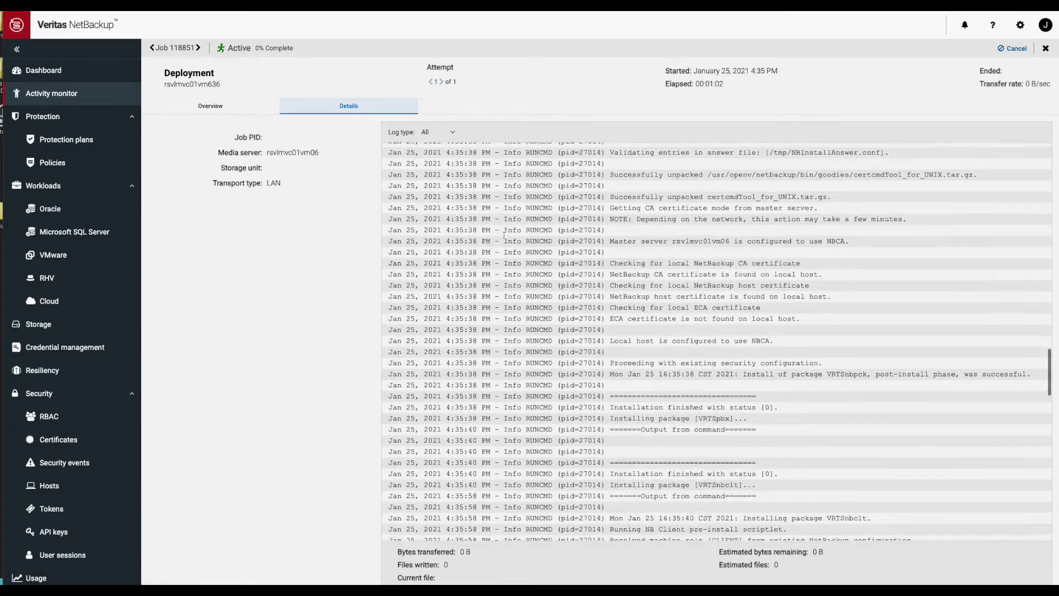
scroll(504, 235, down, 15)
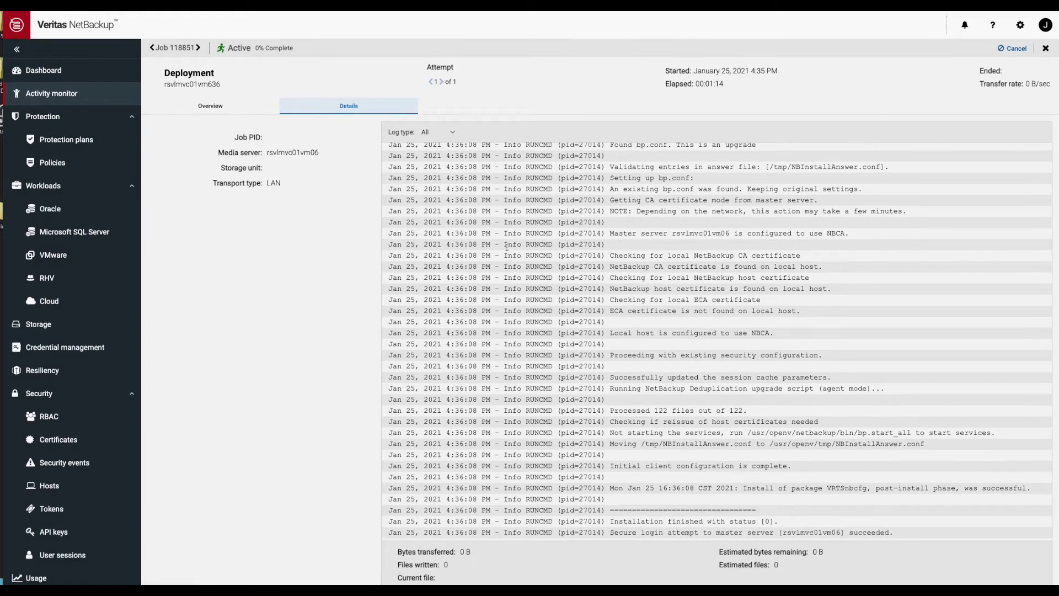
scroll(507, 248, down, 5)
scroll(507, 247, up, 5)
scroll(506, 255, down, 5)
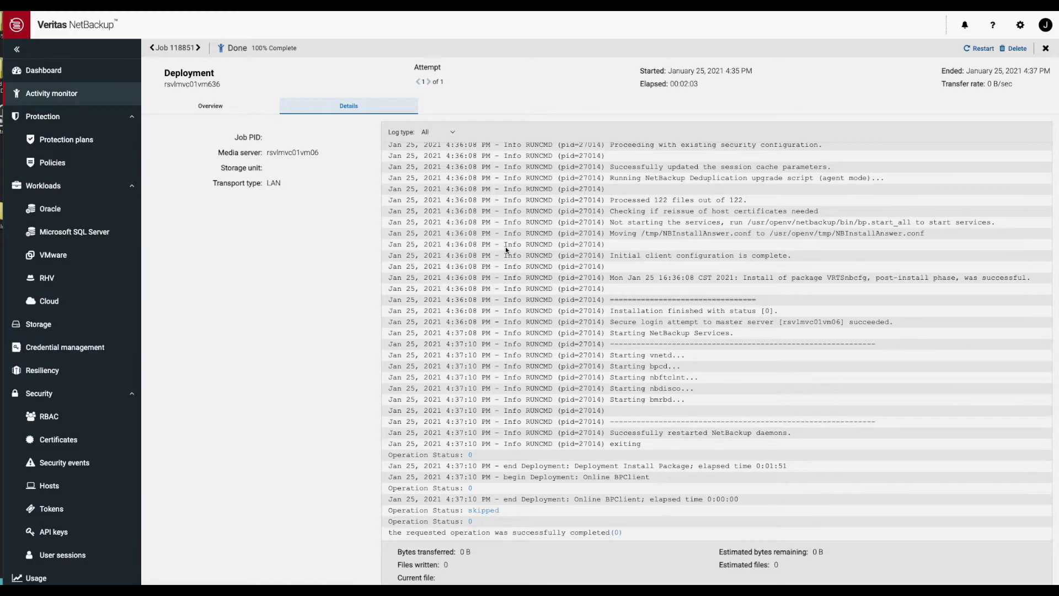
scroll(507, 249, up, 1)
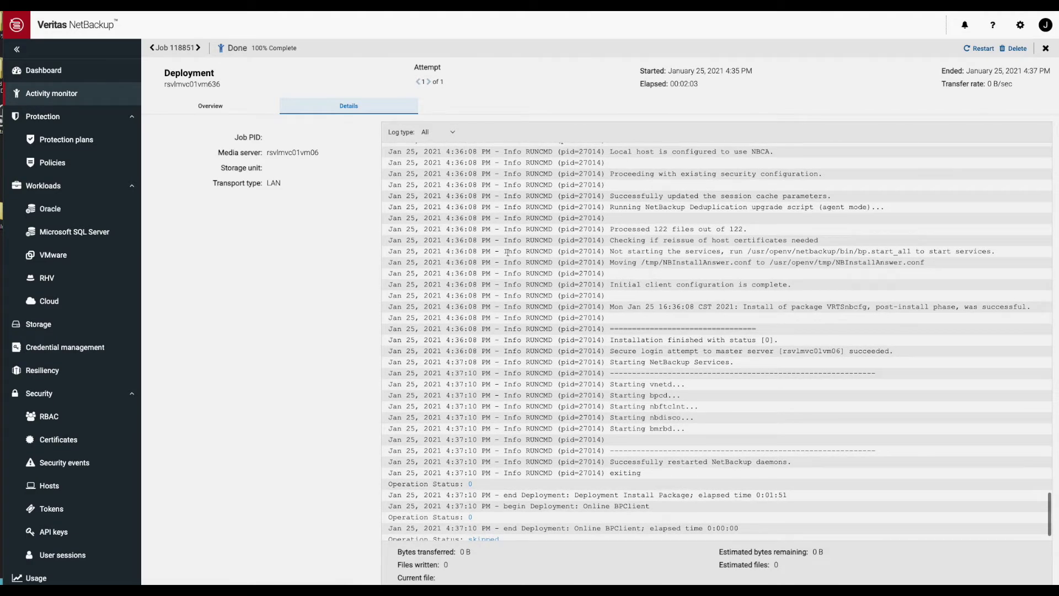
scroll(506, 252, up, 1)
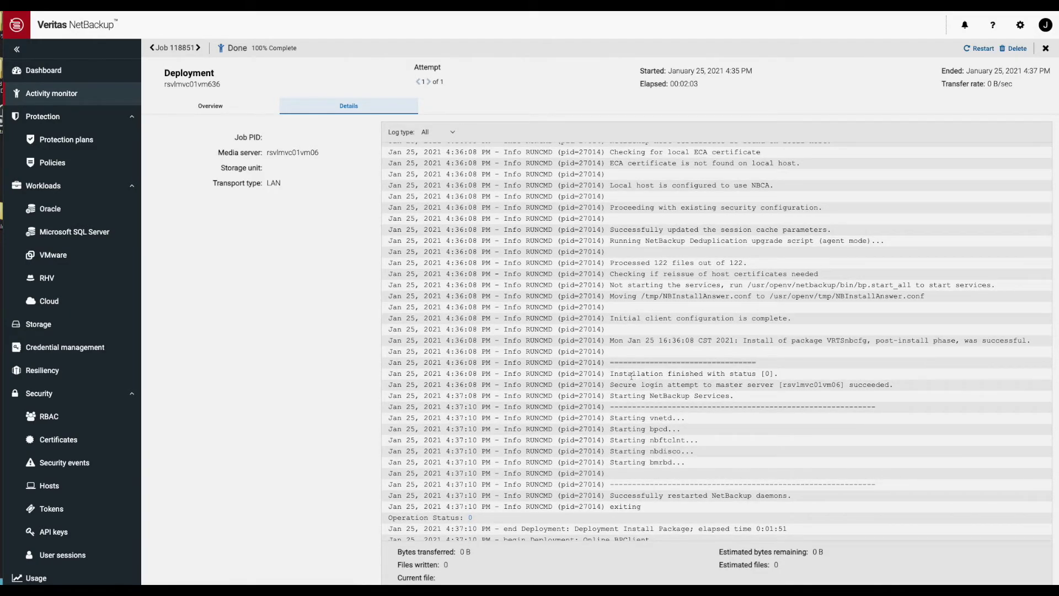
scroll(632, 375, down, 1)
scroll(631, 376, down, 1)
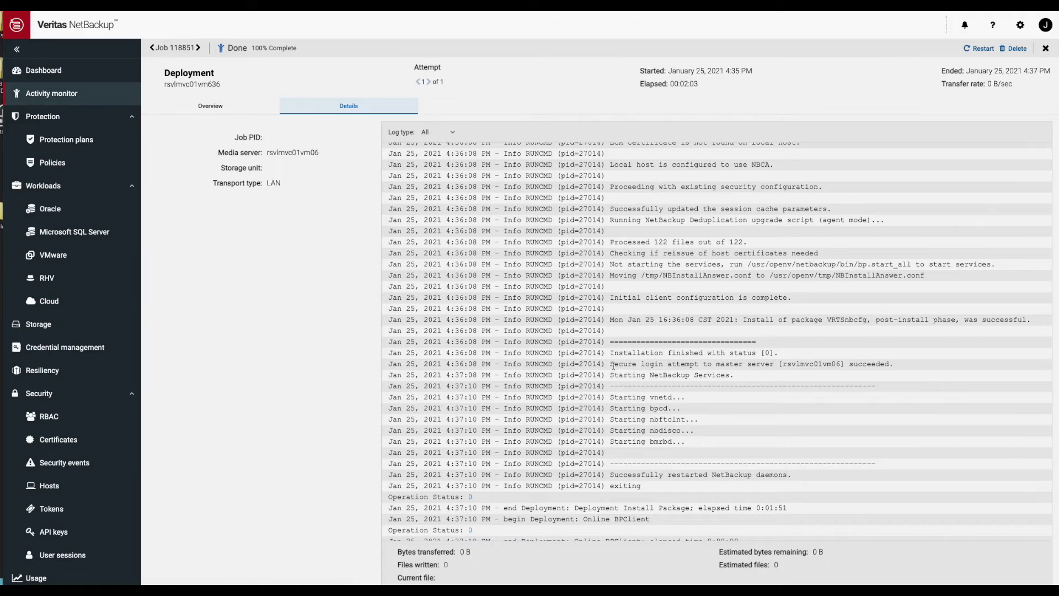
click(49, 485)
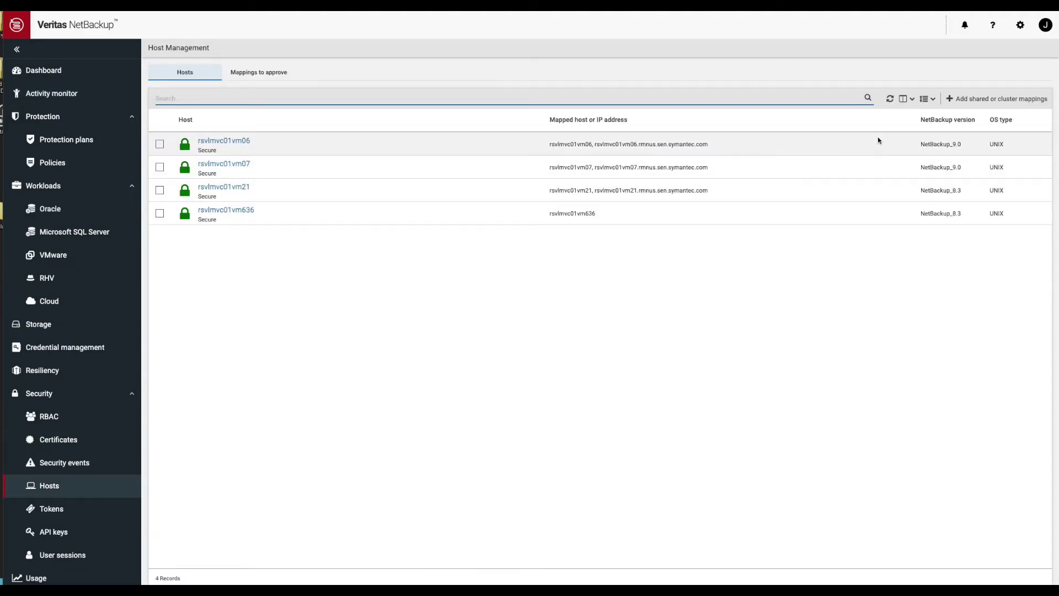
- Refresh the Hosts list and open rsvlmvc01vm636's details showing NetBackup_9.0 and its 9.0.0.0 packages
click(889, 101)
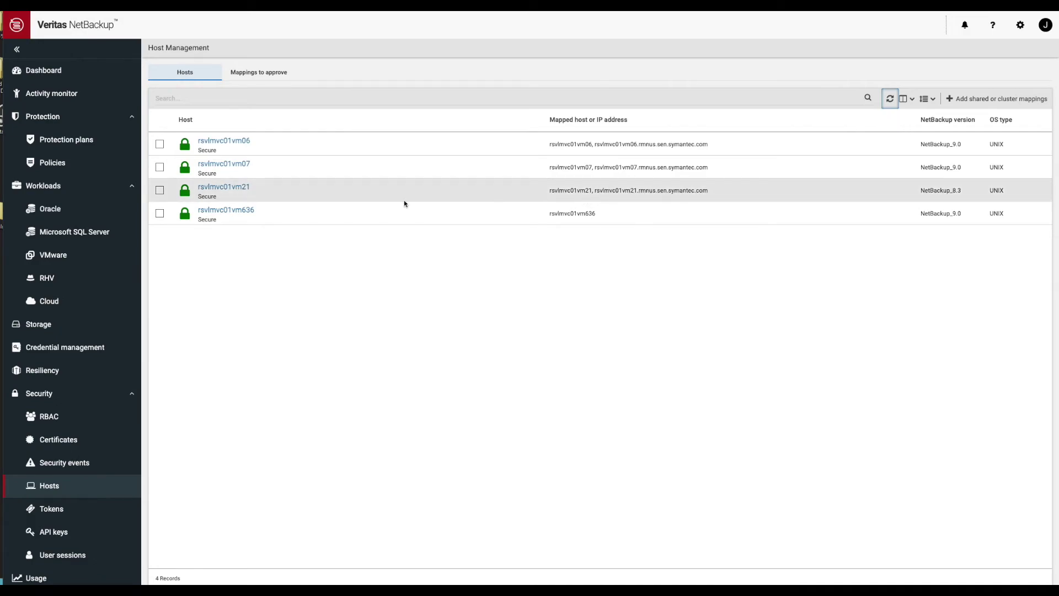
click(238, 213)
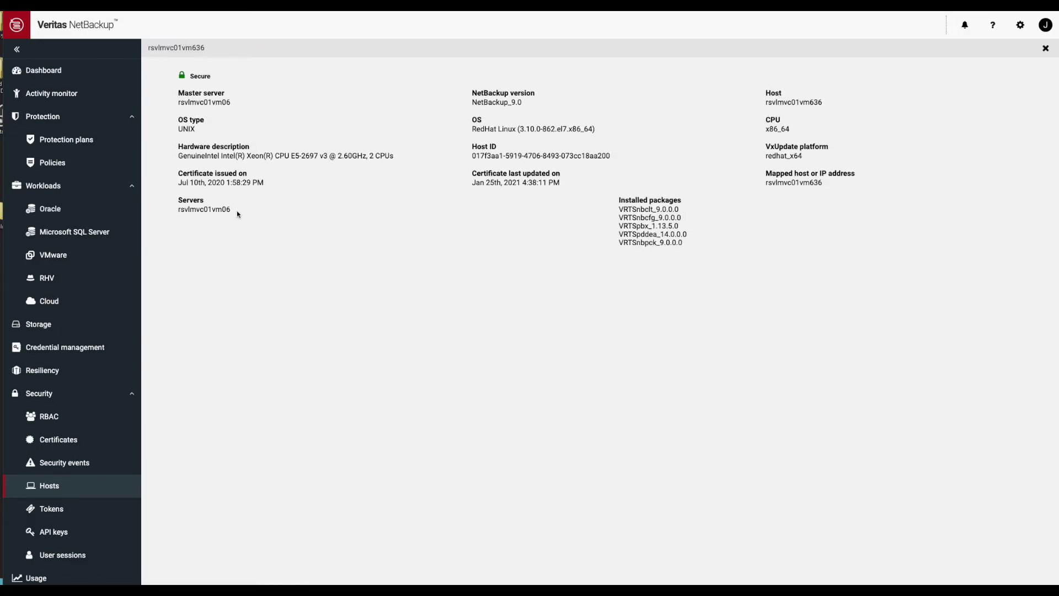